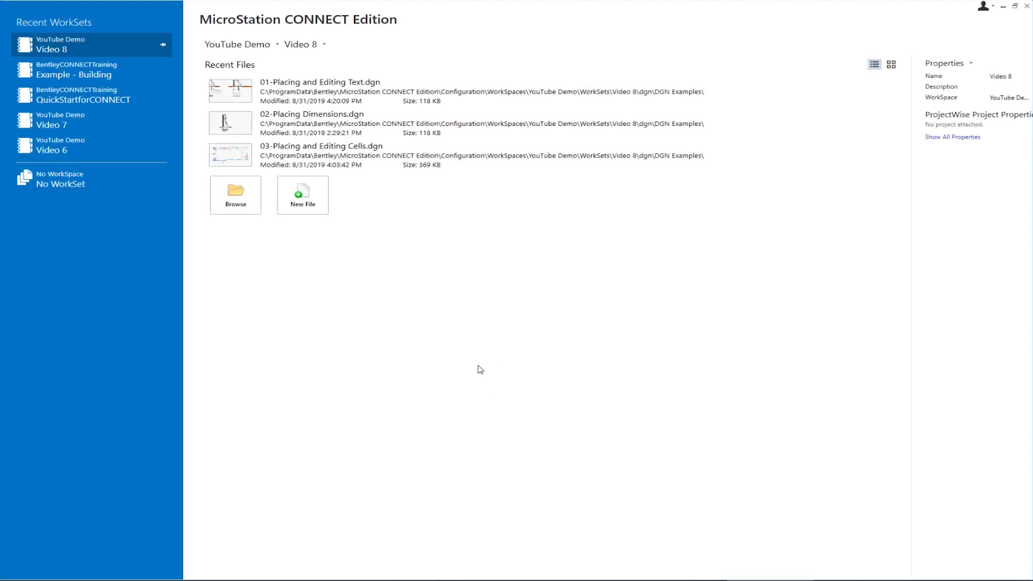
Open 01-Placing and Editing Text.dgn and start the Place Text tool with the text style set to Style (none).
click(305, 95)
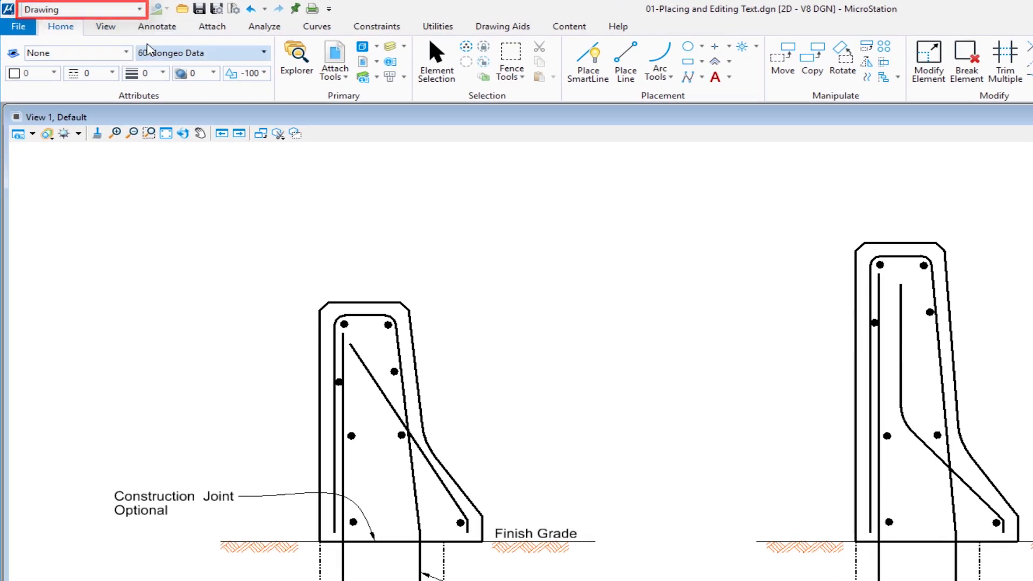
click(155, 30)
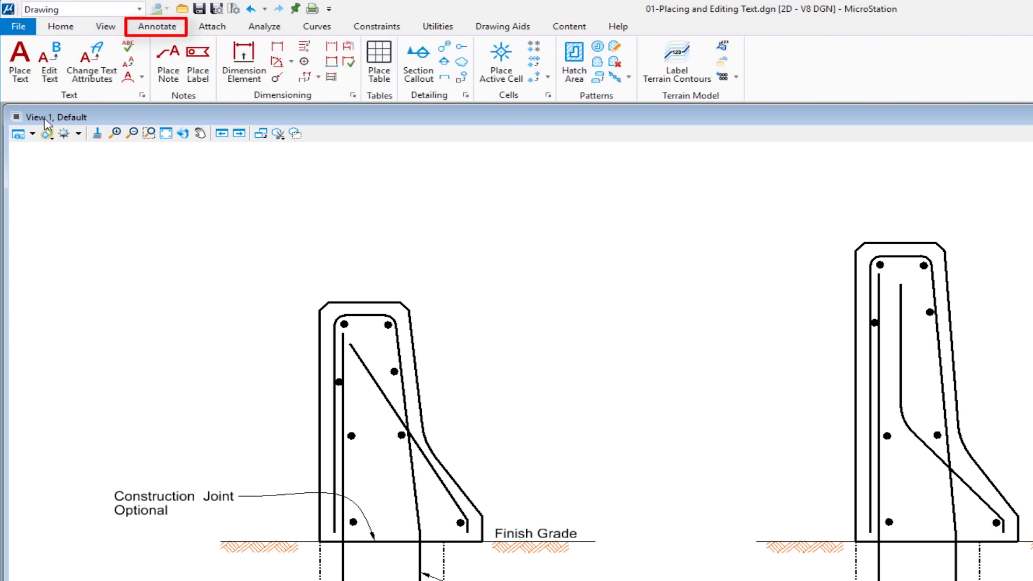
click(21, 69)
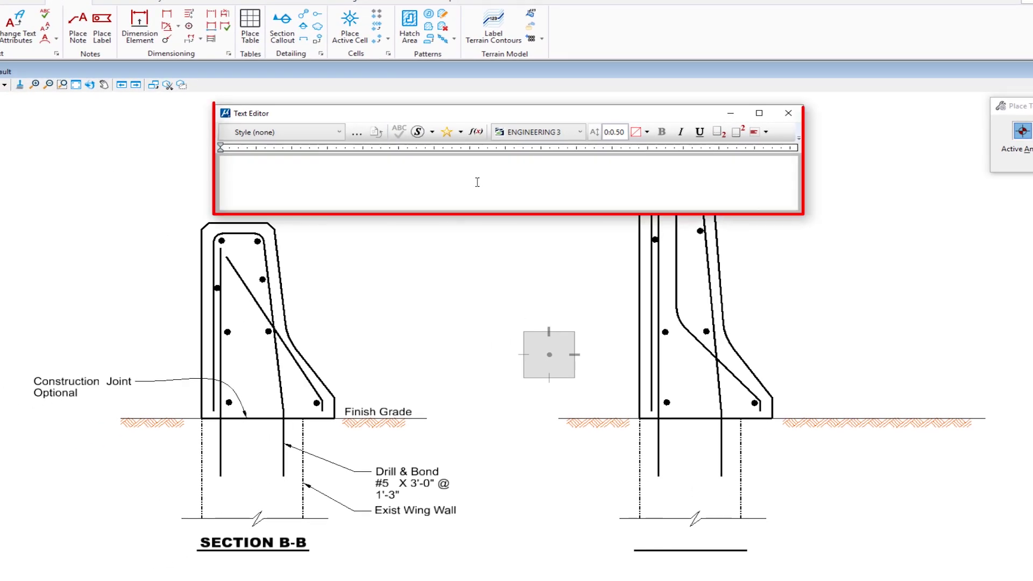
click(288, 137)
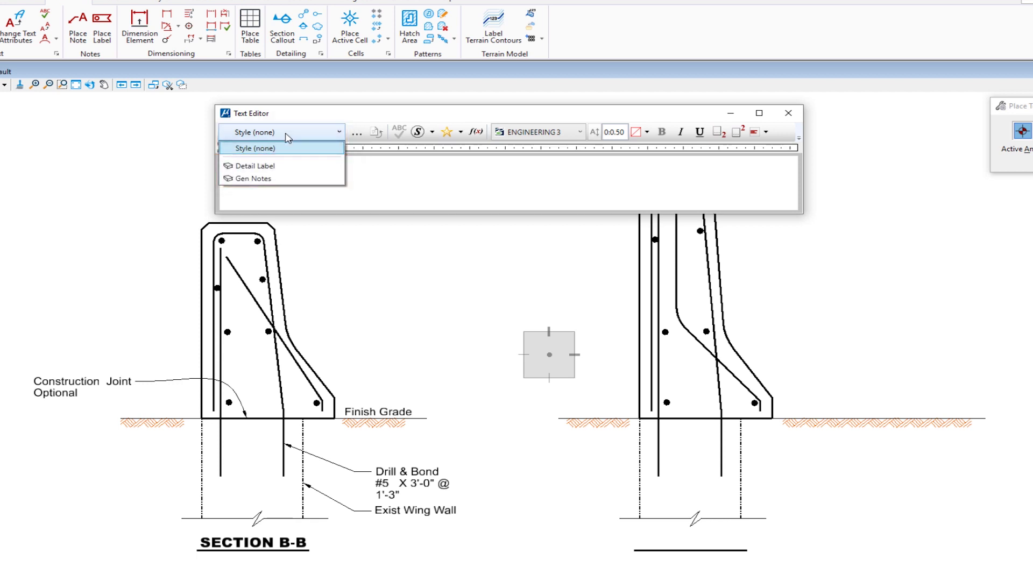
click(259, 150)
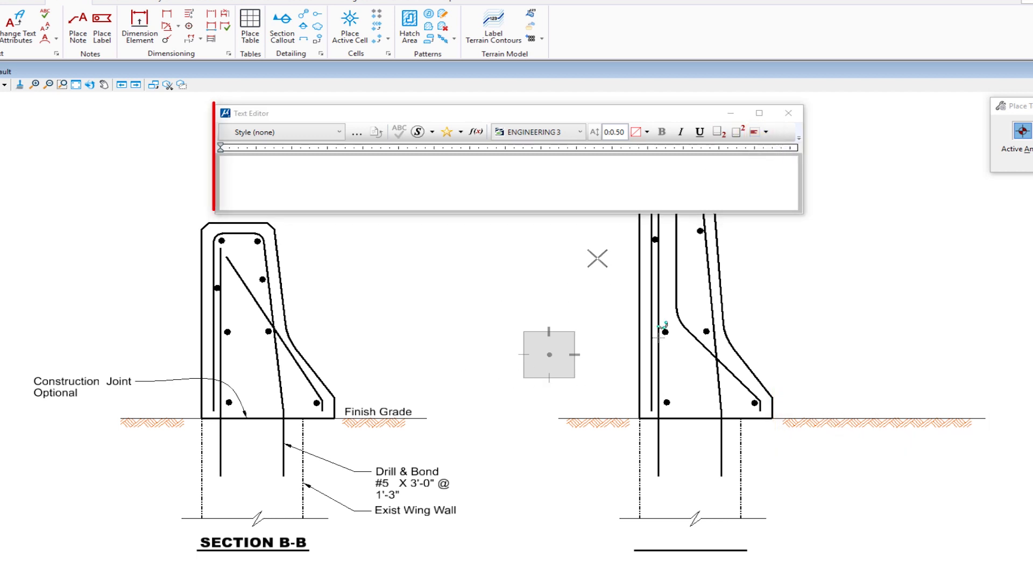
Enter "Finish Grade", match the existing Finish Grade label's text attributes, and place the text above the grade line beside the second wall section.
click(464, 172)
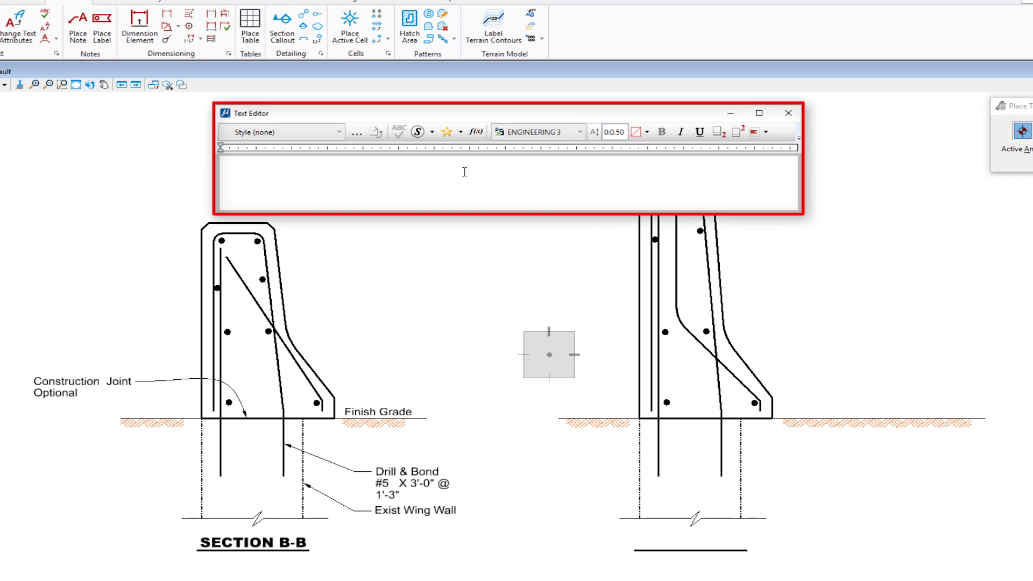
text(Fin)
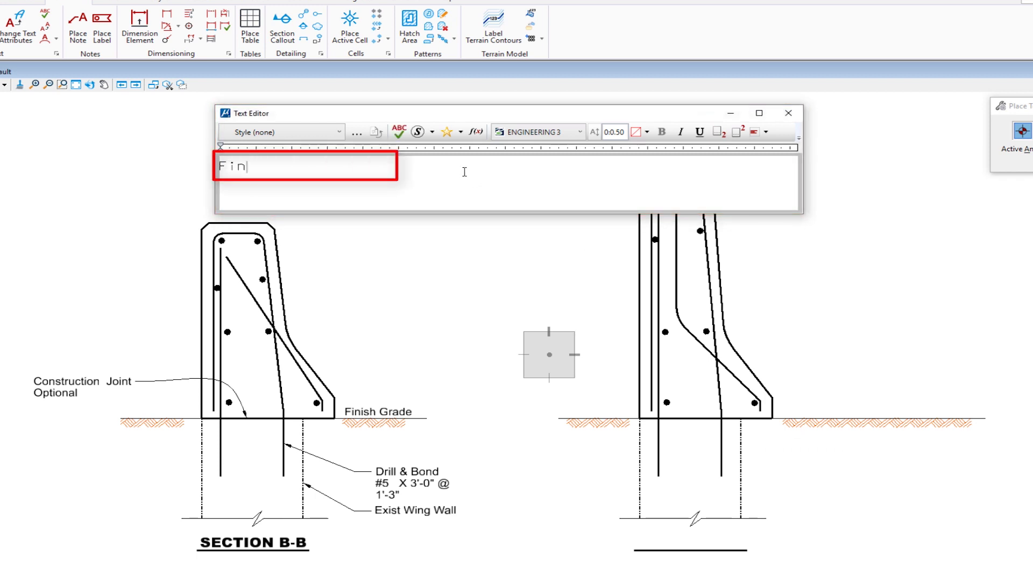
text(ish Grade)
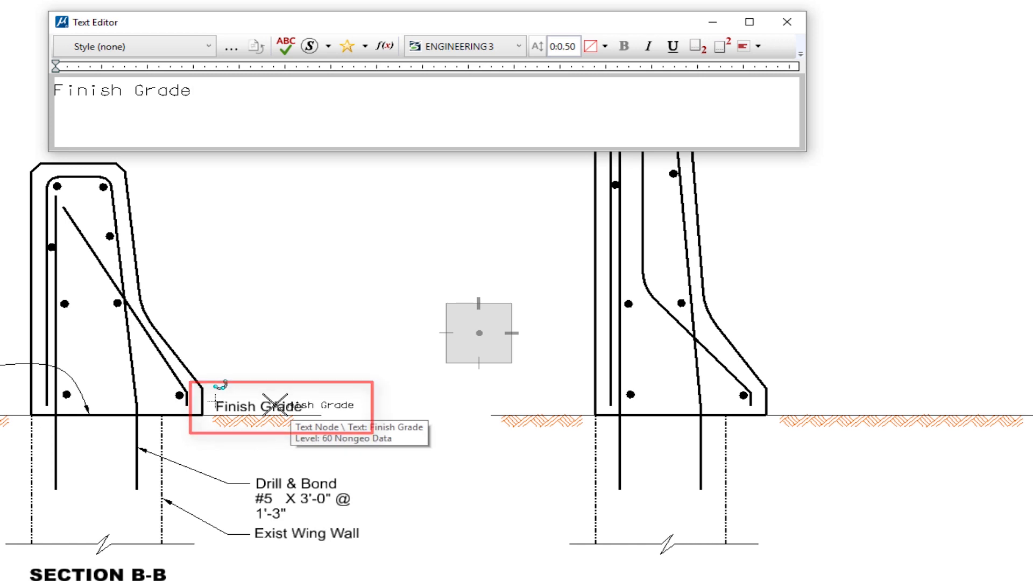
click(275, 405)
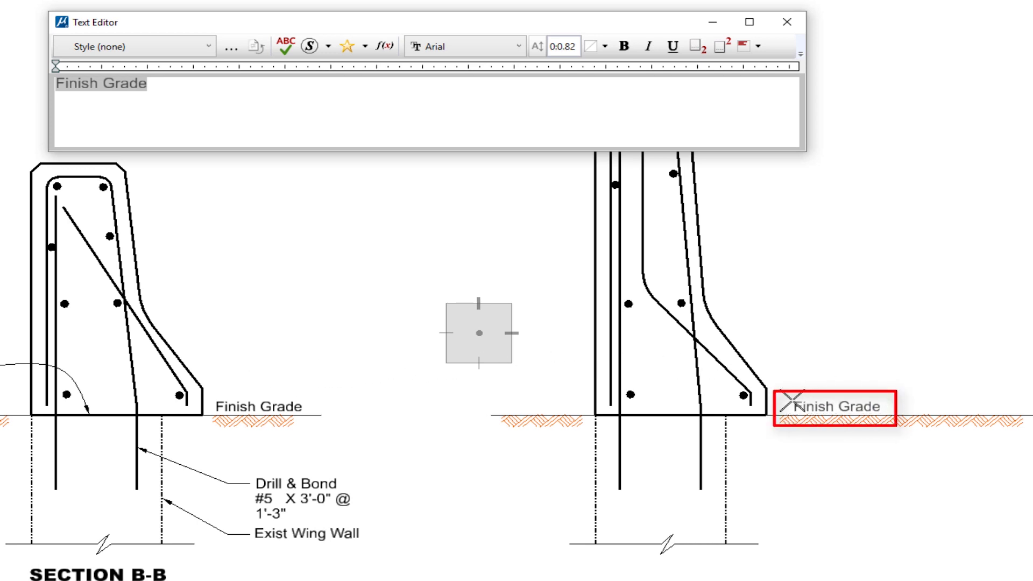
click(794, 402)
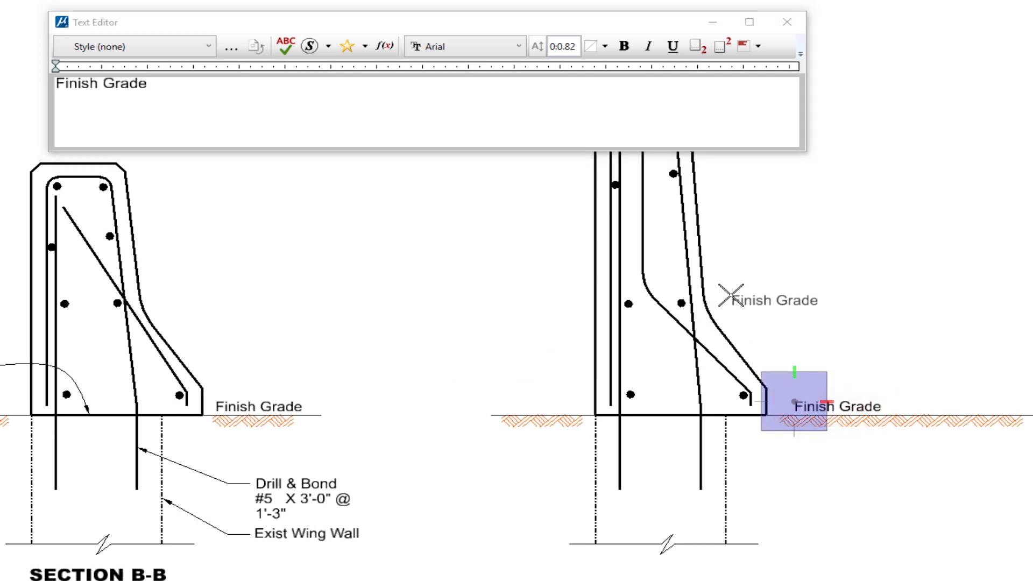
right_click(768, 316)
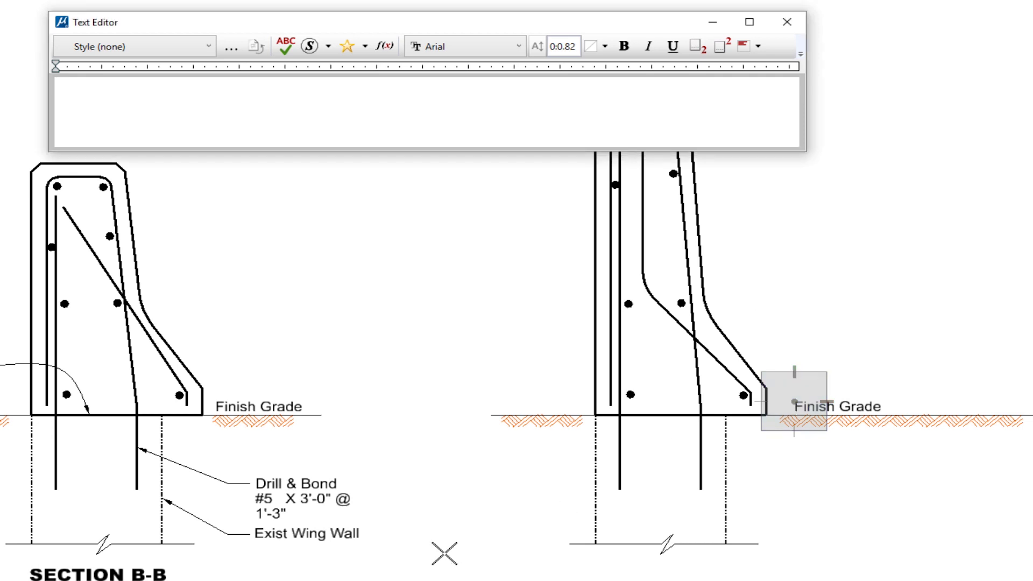
Copy the SECTION B-B title onto the empty title underline beneath the second wall section.
mouse_move(407, 575)
middle_down()
mouse_move(410, 443)
mouse_move(432, 431)
middle_up()
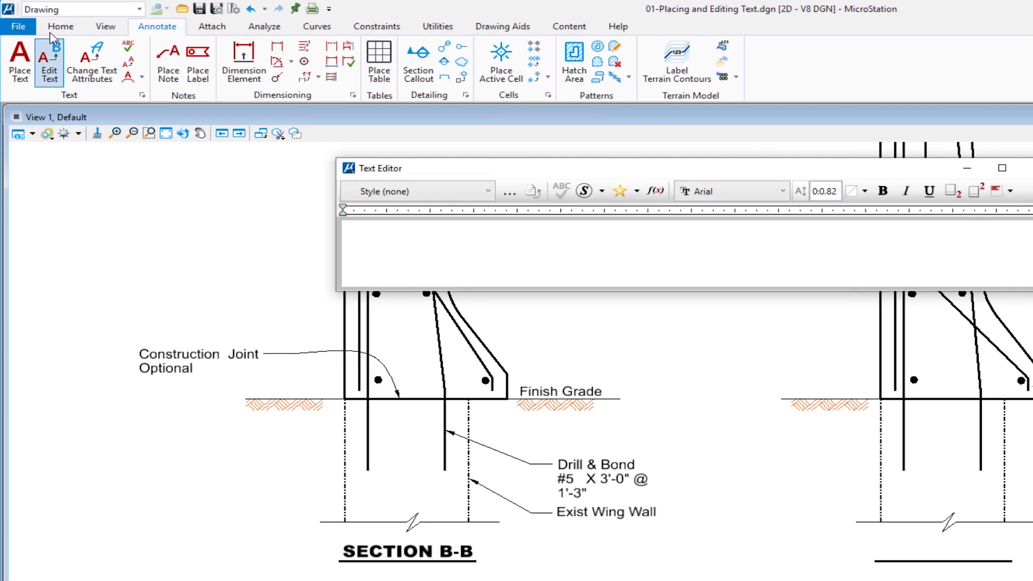
click(60, 26)
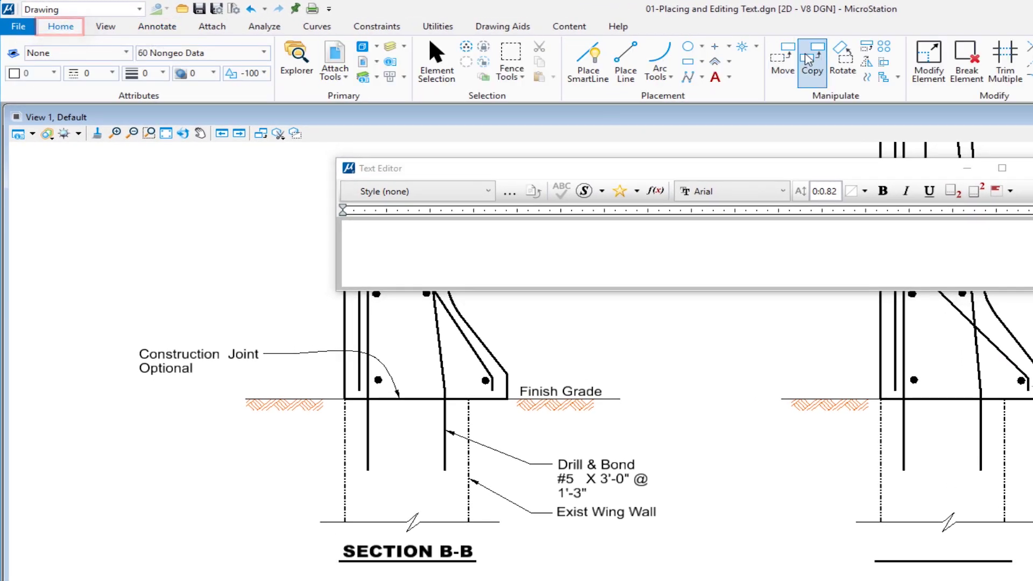
click(809, 59)
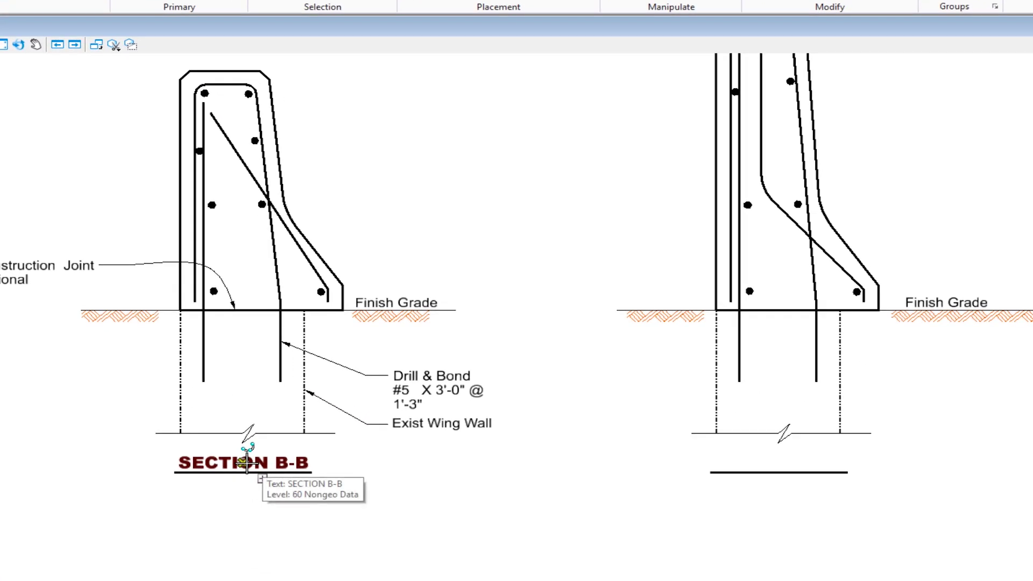
click(247, 462)
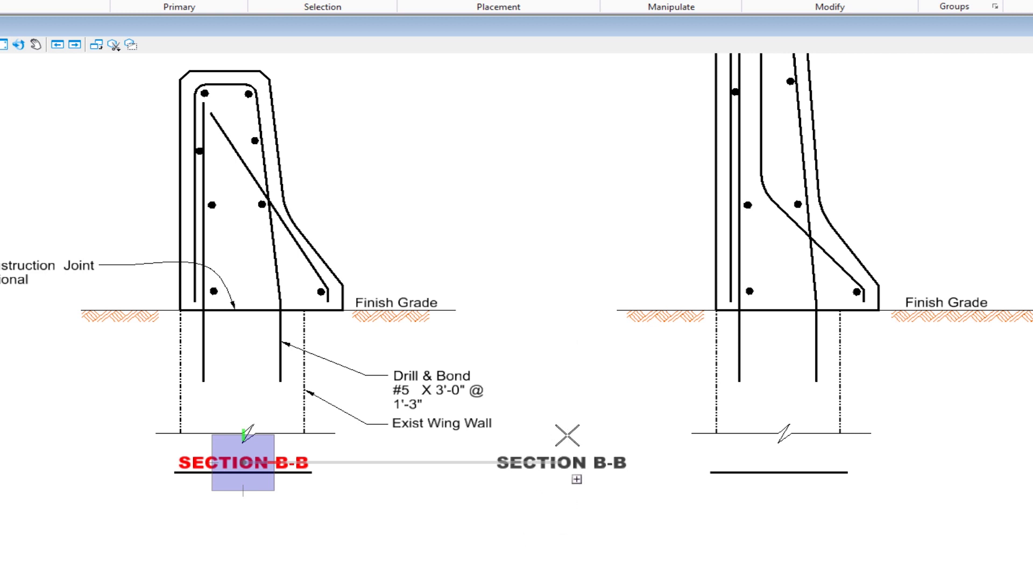
click(779, 472)
right_click(606, 441)
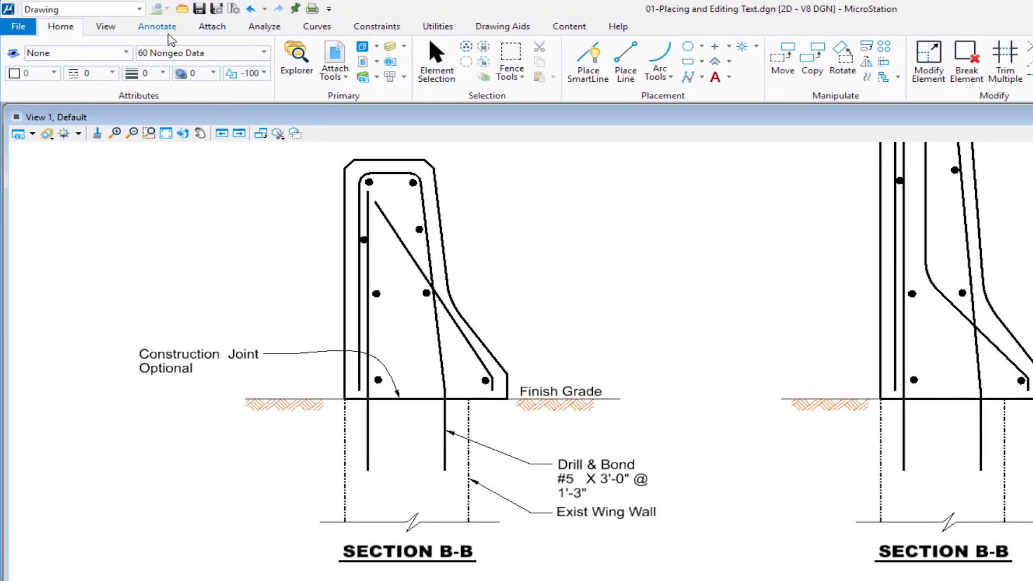
Edit the copied title beneath the second wall section to read SECTION A-A.
click(162, 28)
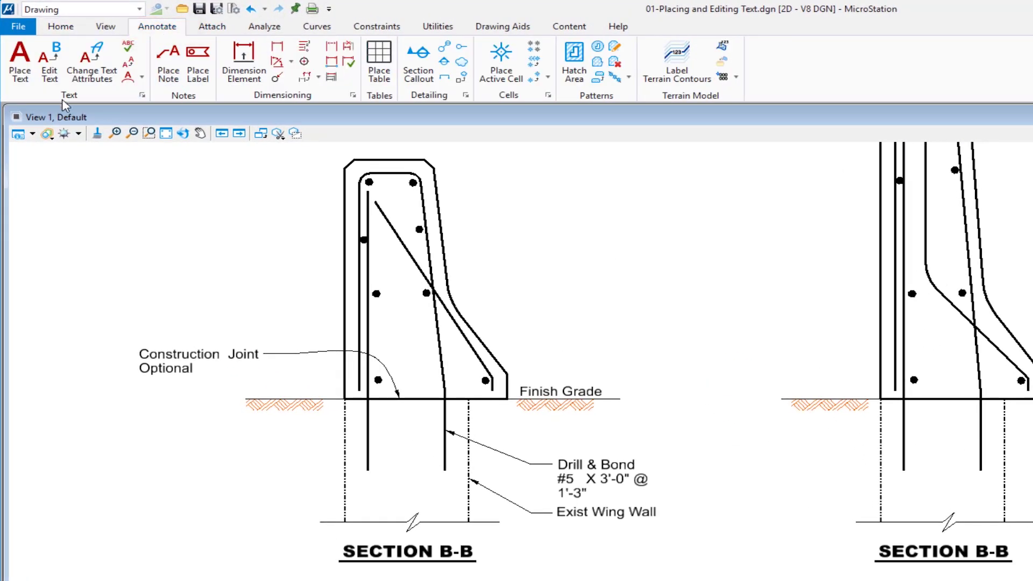
click(48, 75)
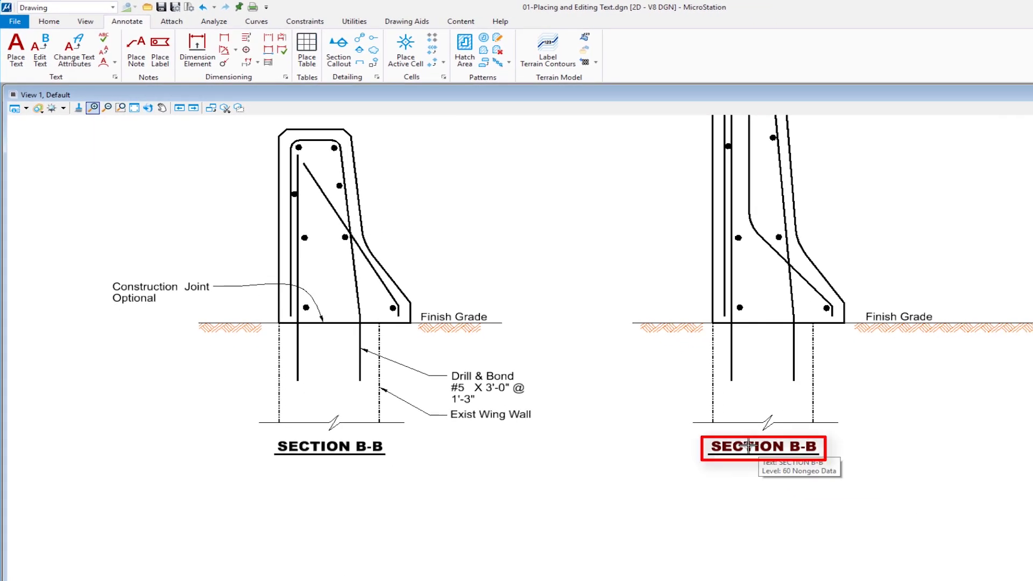
click(748, 446)
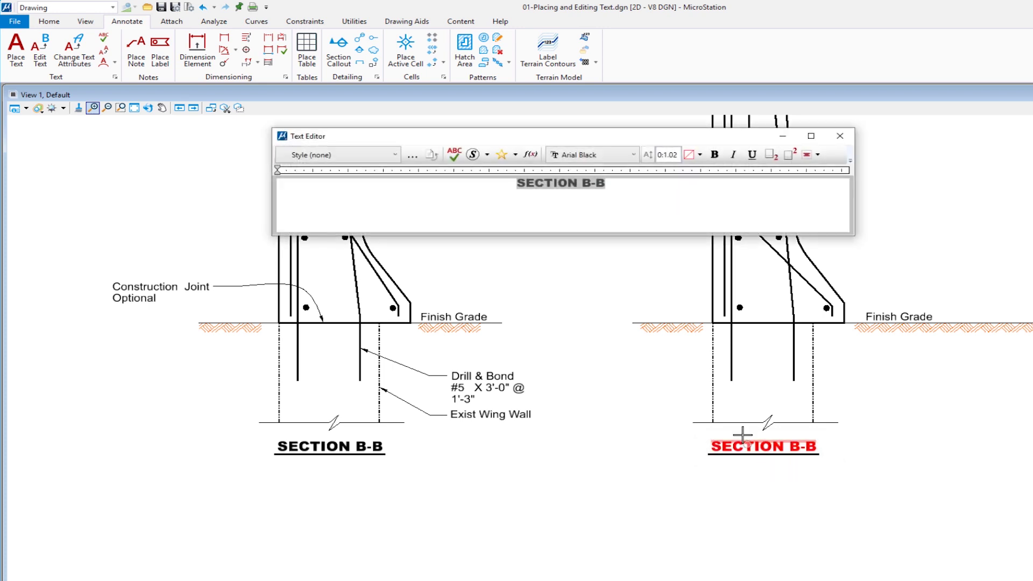
click(583, 183)
key(Delete)
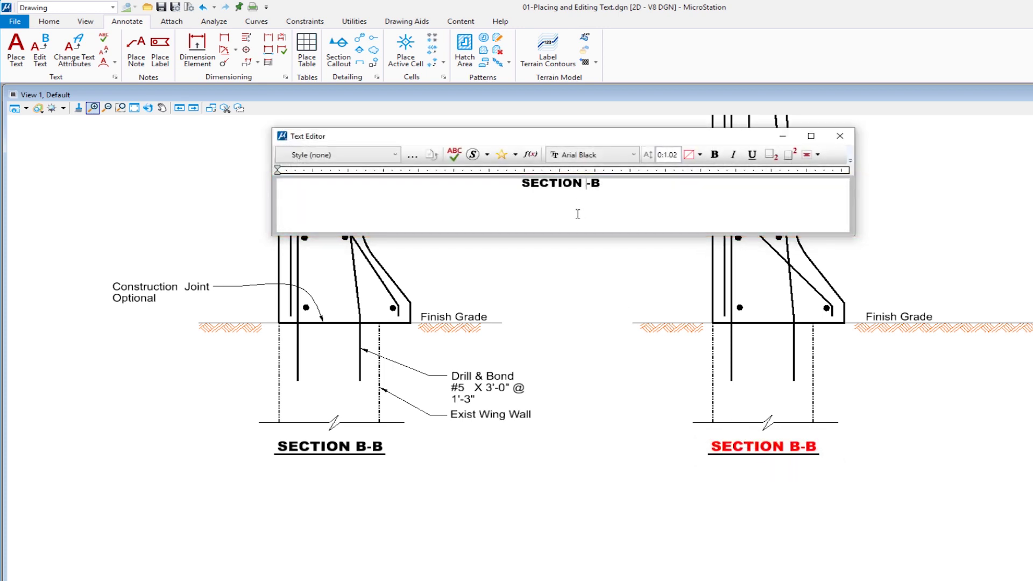
text(A)
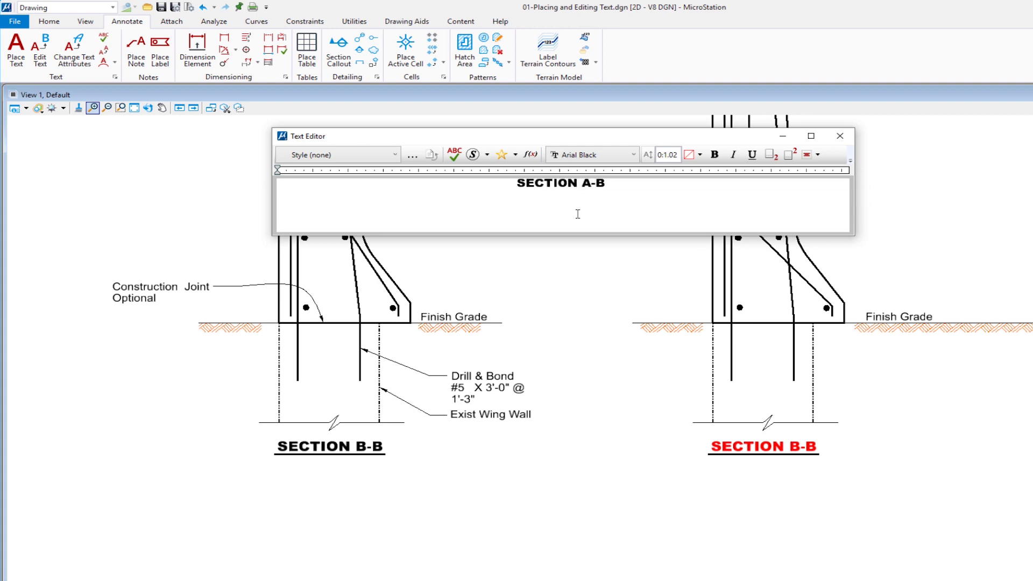
key(Right)
key(Delete)
text(A)
click(588, 285)
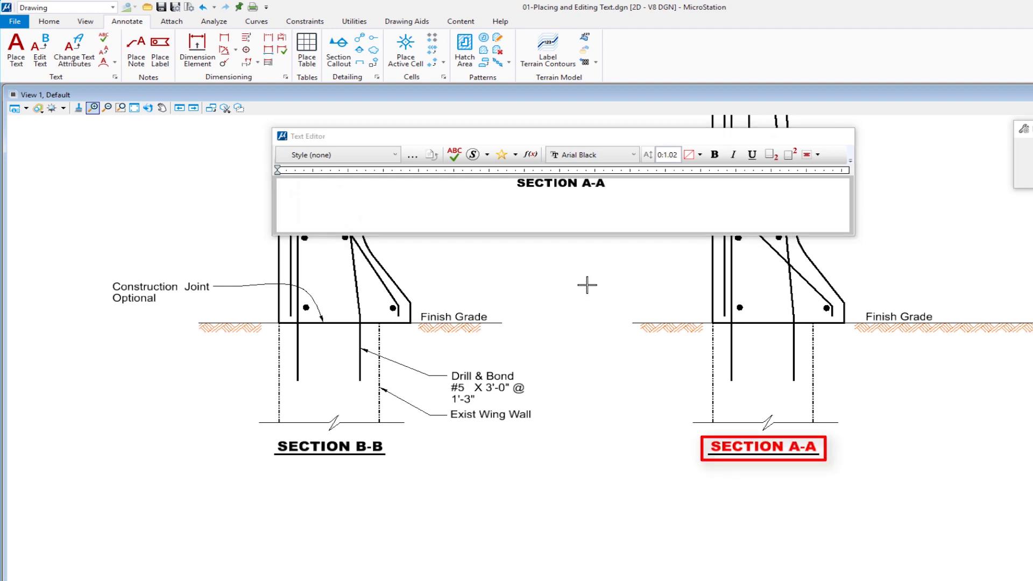
right_click(588, 288)
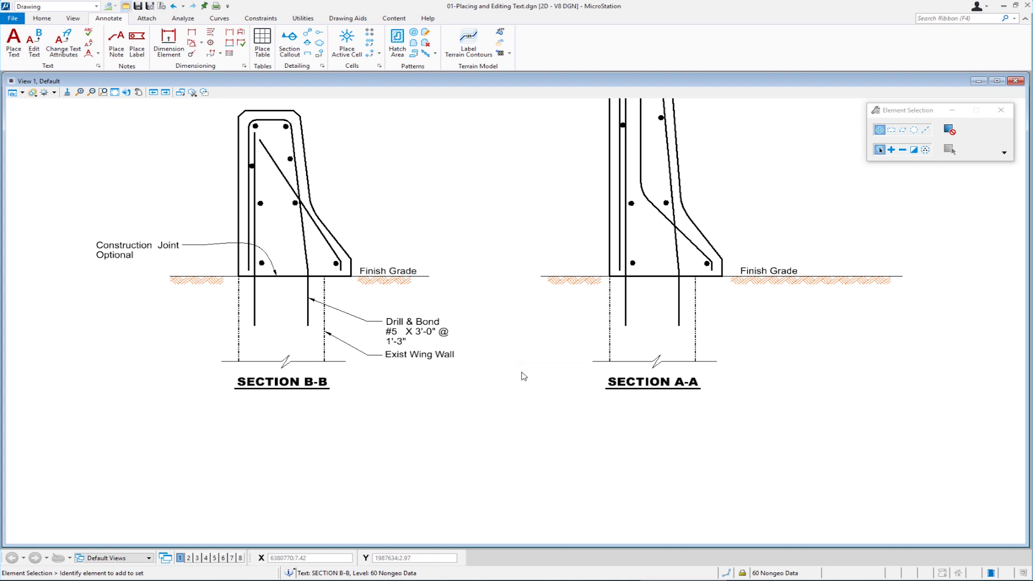
Open the drawing 02-Placing Dimensions.dgn from the DGN Examples folder.
key(ctrl+o)
click(255, 88)
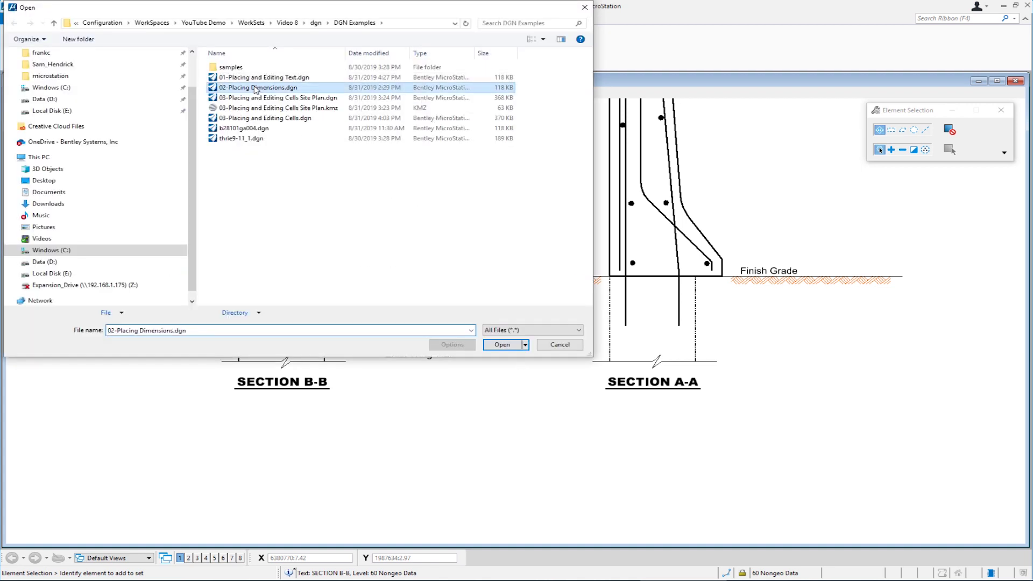
click(504, 346)
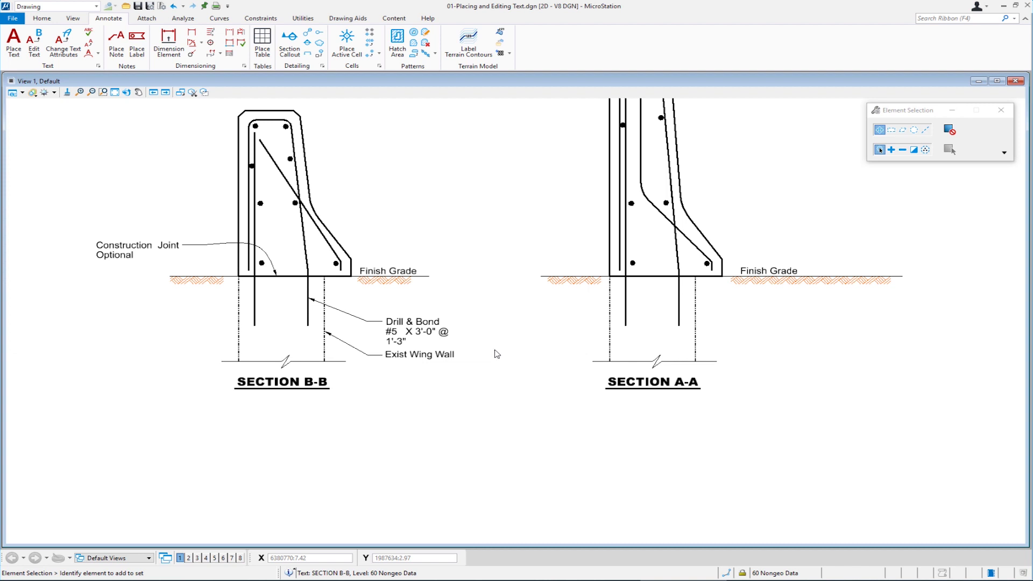
middle_drag(538, 351, 582, 307)
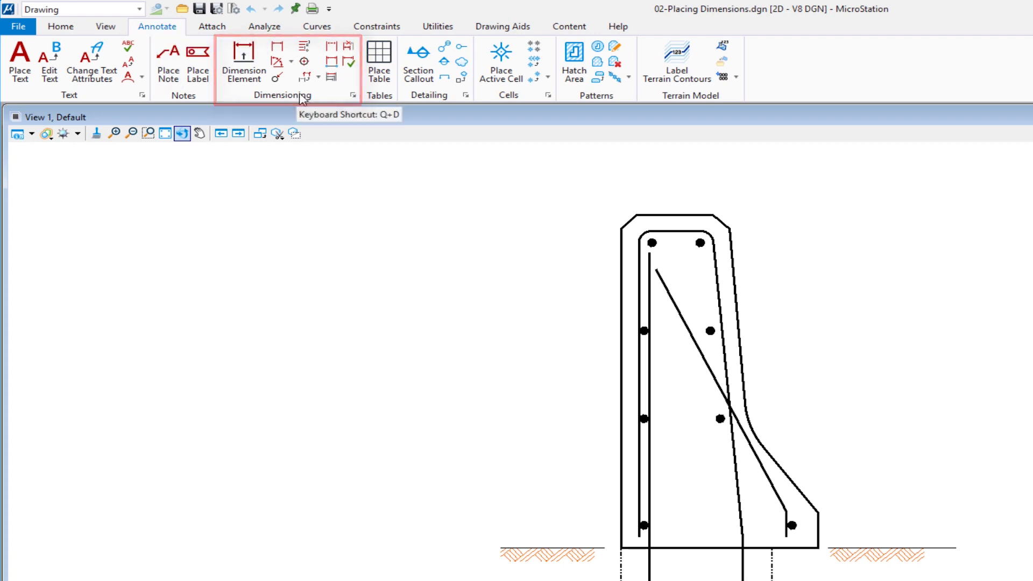
Dimension the wall's overall height with Dimension Linear and Automatic location, from the base corner to the top edge, placed left of the wall.
click(262, 58)
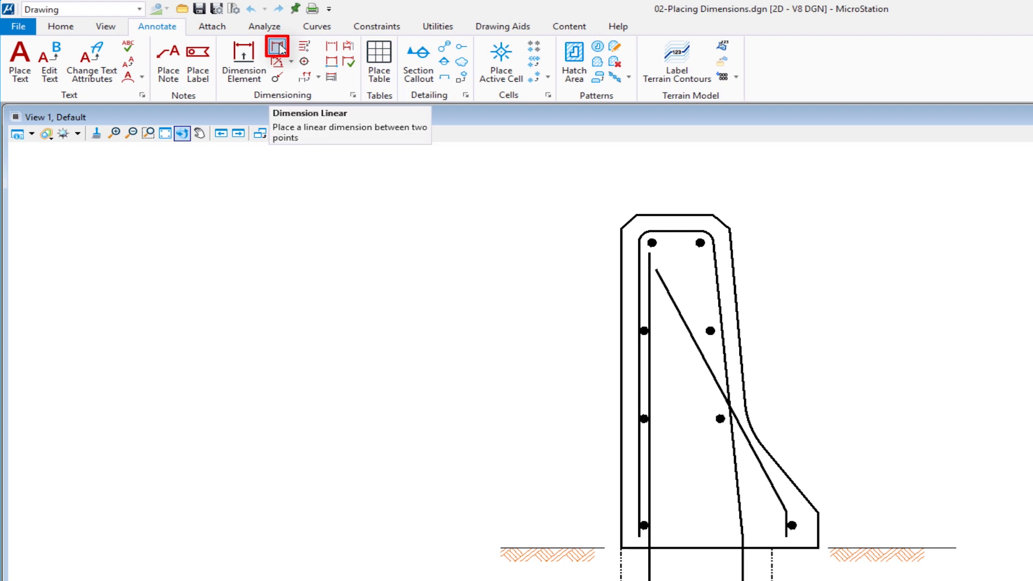
click(280, 48)
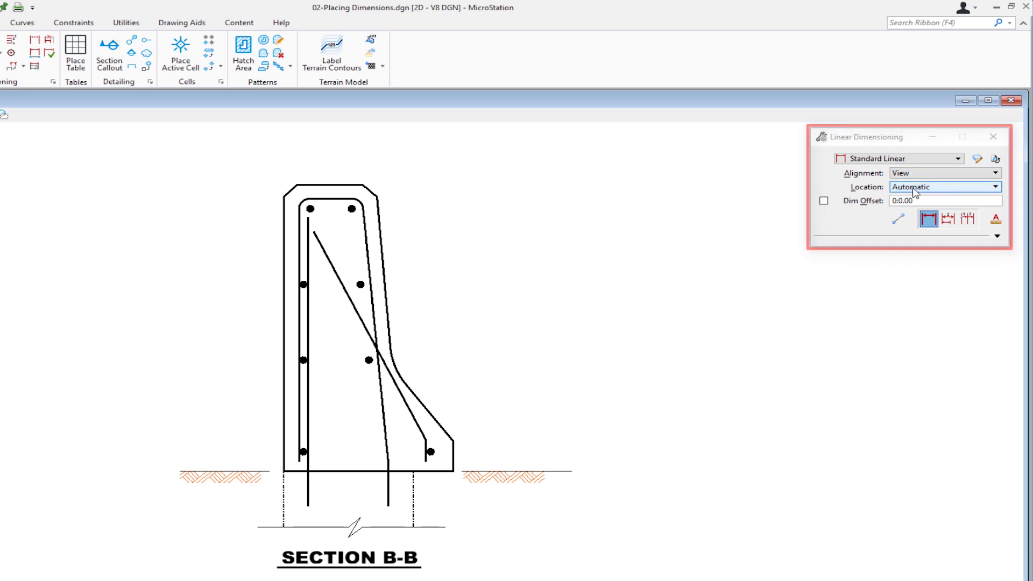
click(915, 189)
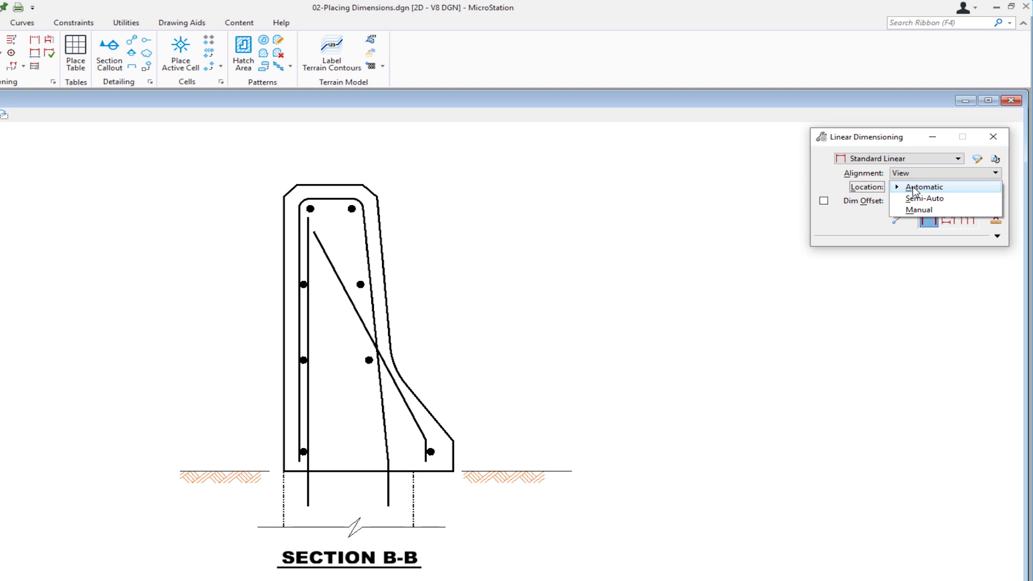
click(914, 189)
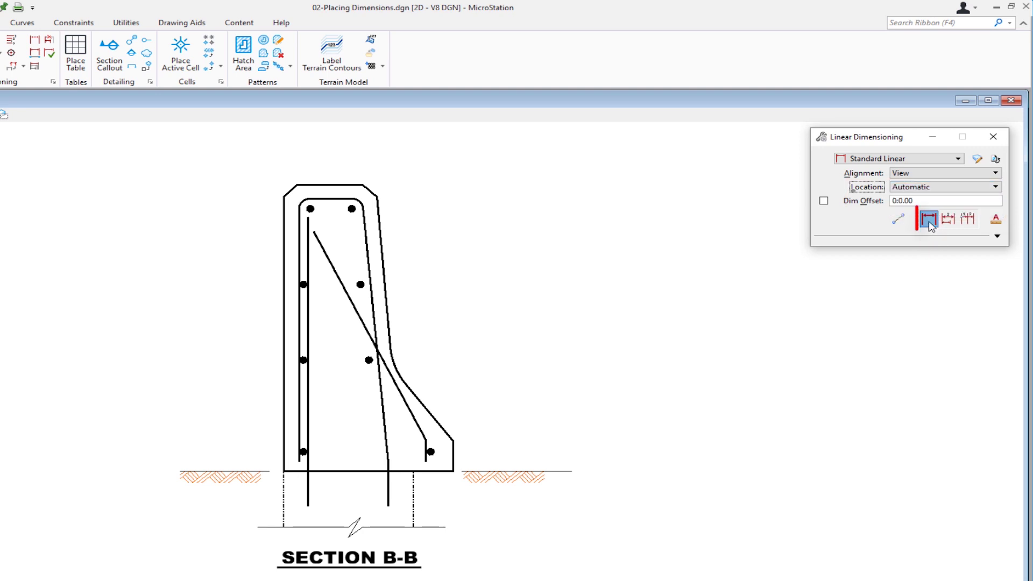
click(997, 237)
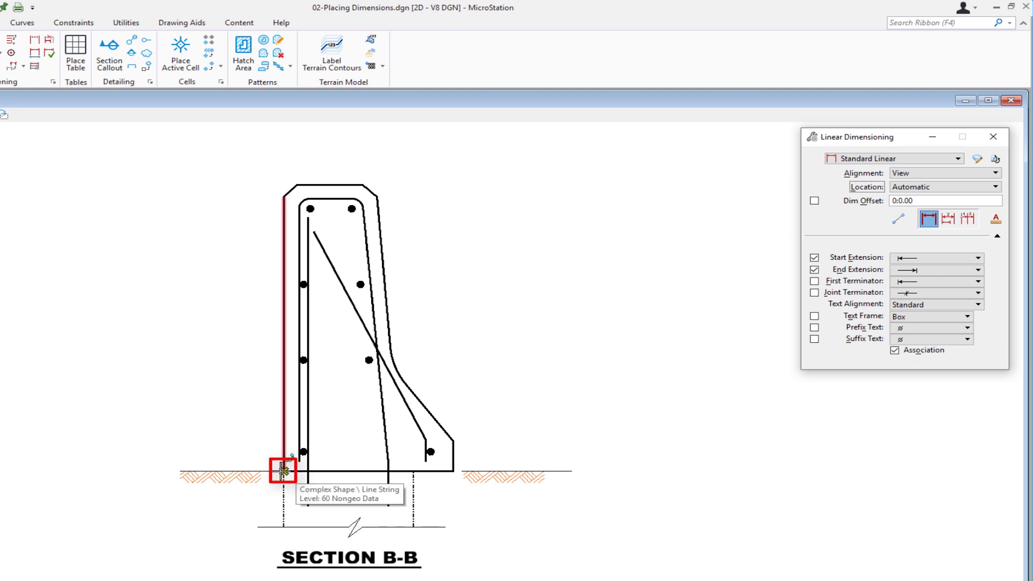
click(283, 470)
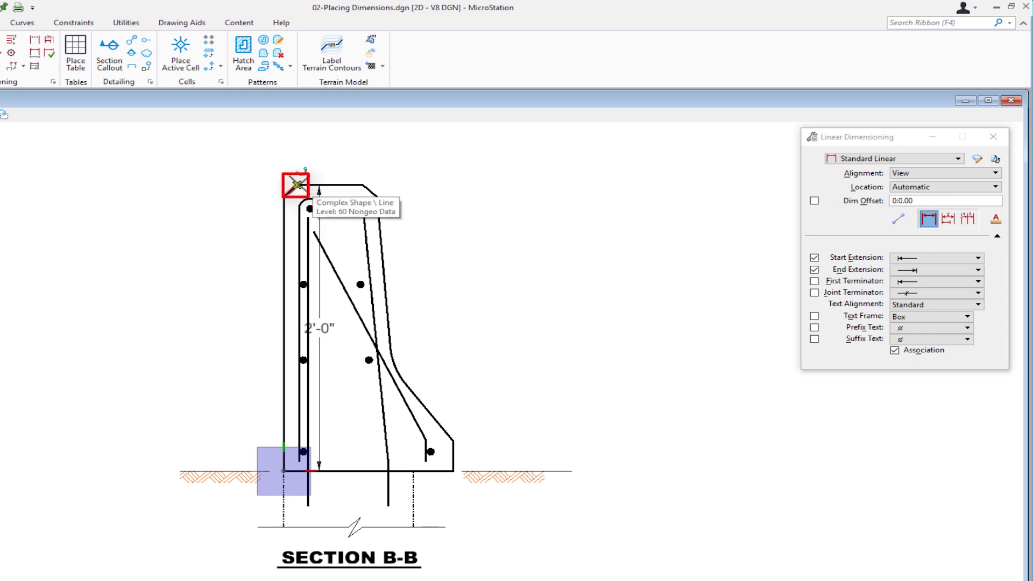
click(297, 185)
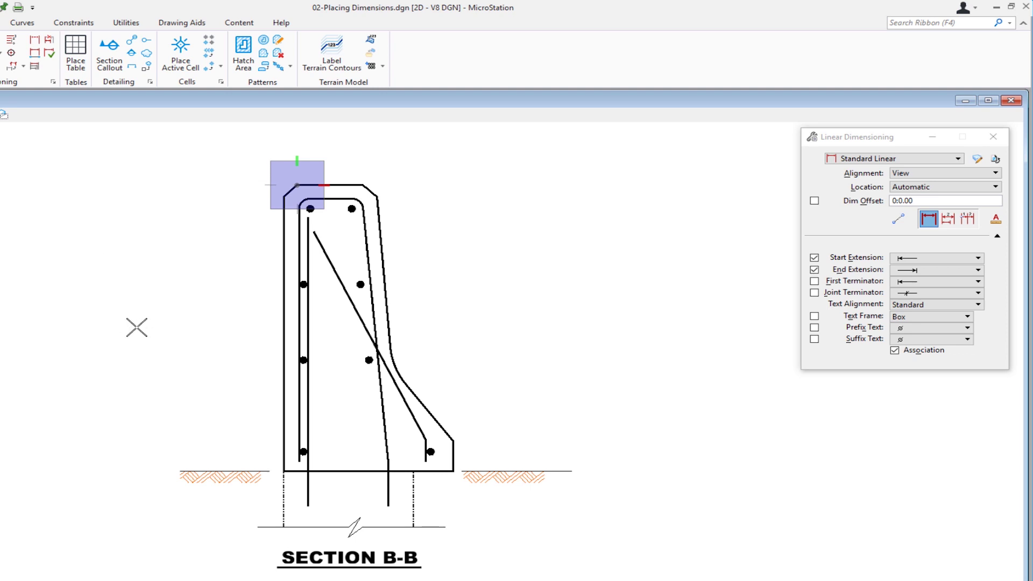
click(138, 326)
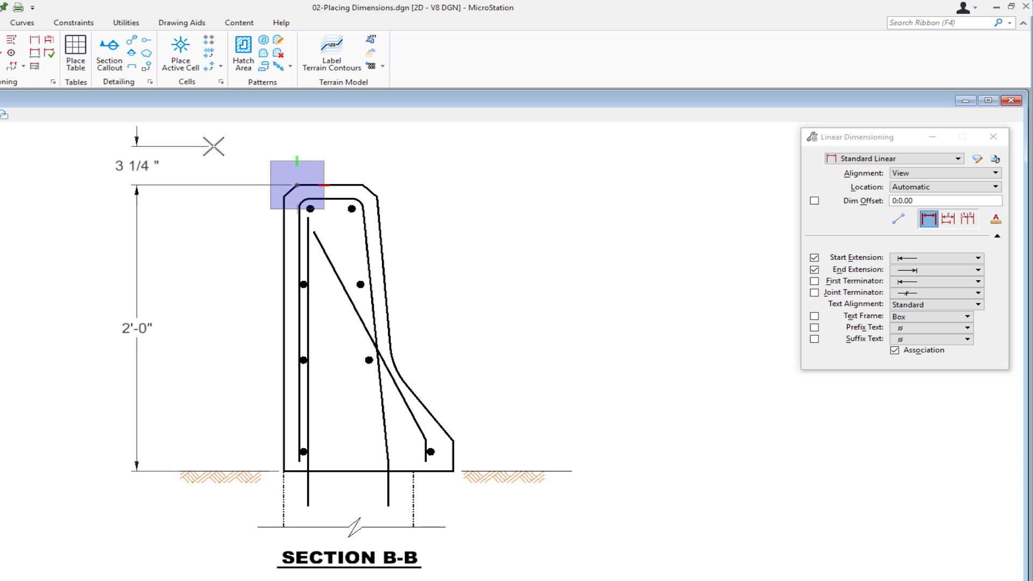
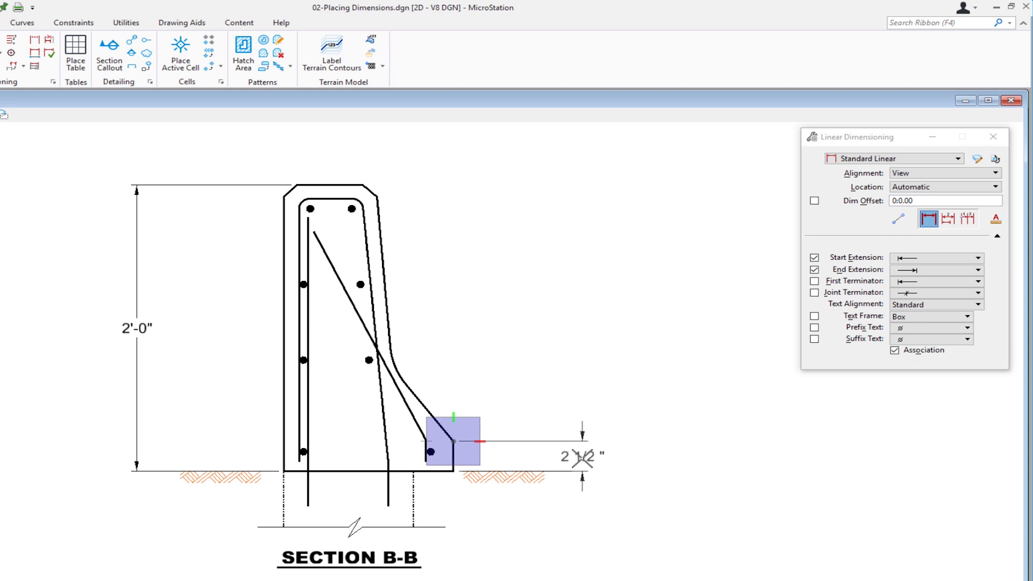
Dimension the height of the vertical toe face at the wall's base, placing the dimension right of the wall.
click(584, 456)
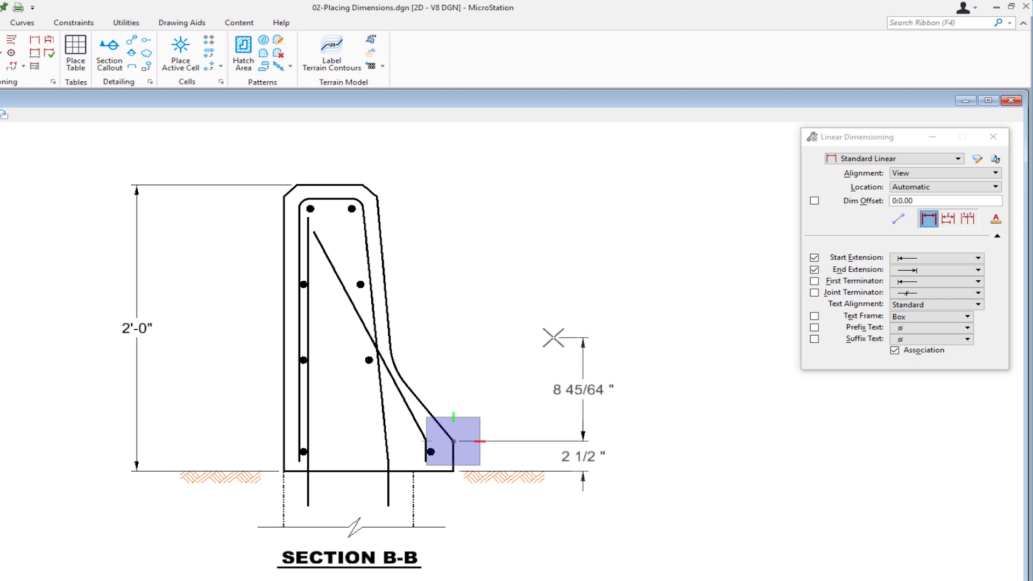
right_click(548, 344)
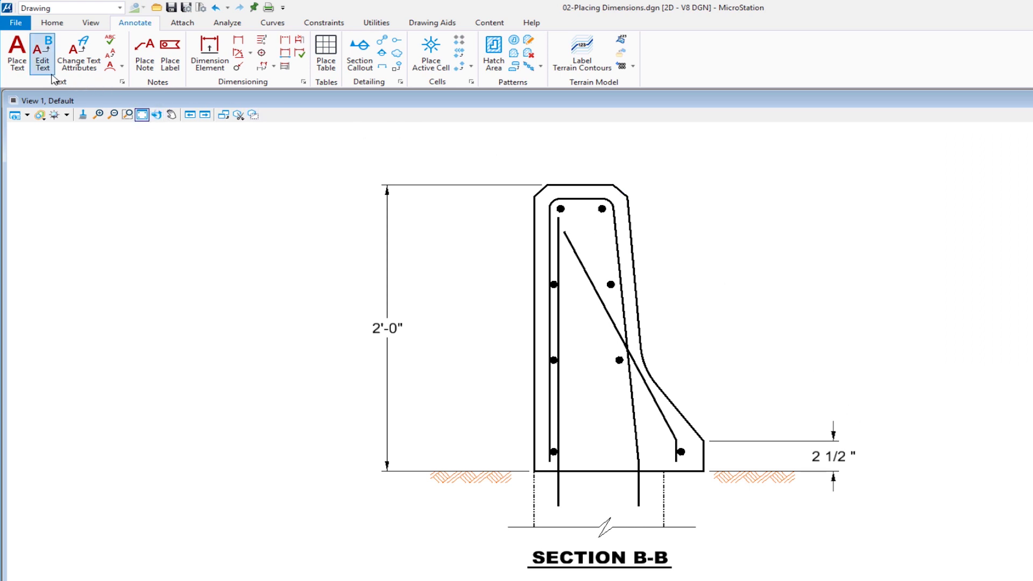
Replace the toe height dimension's text with Varies.
click(43, 56)
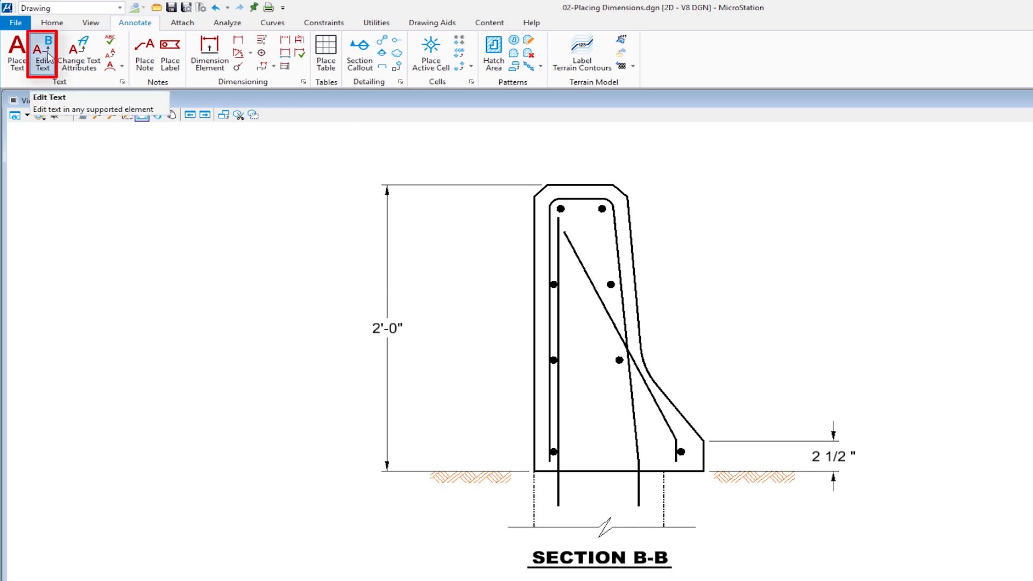
click(841, 458)
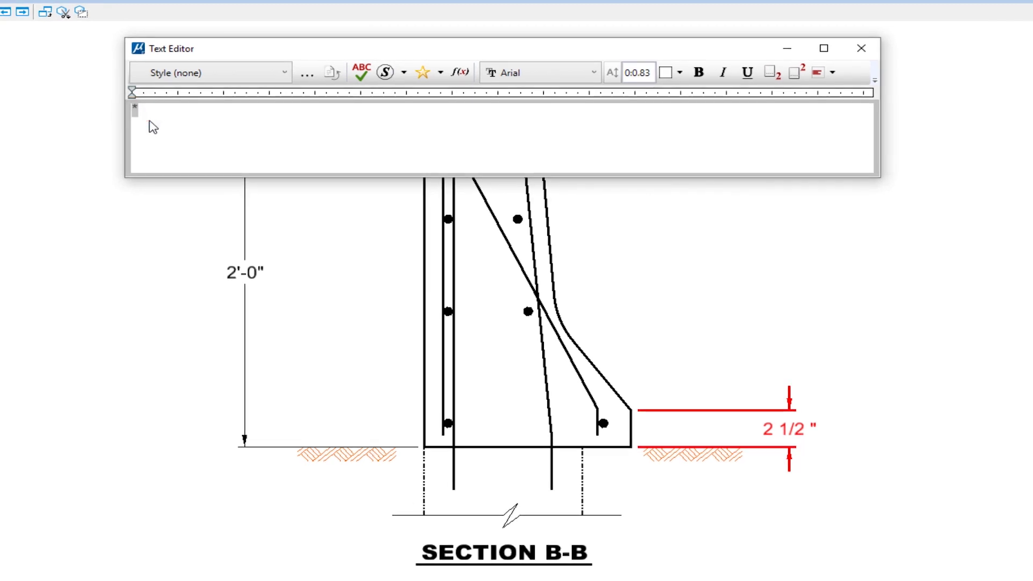
text(Varies)
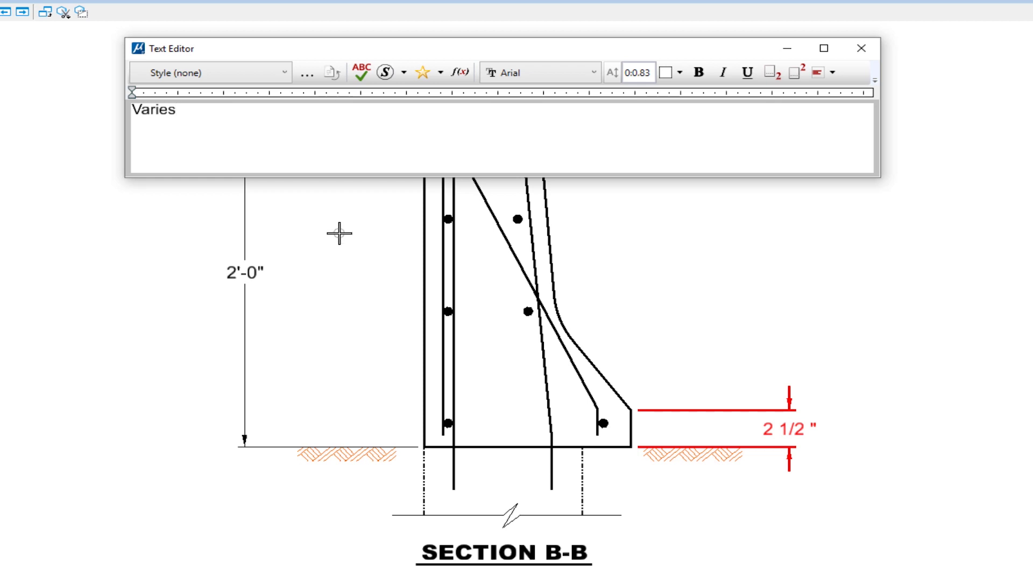
click(354, 259)
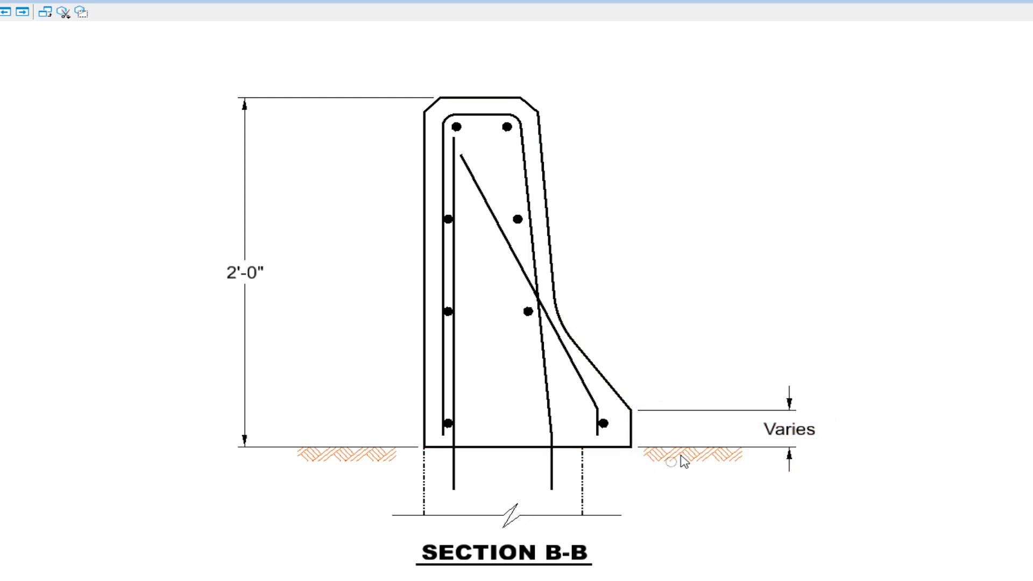
Try stretching the wall outline's upper toe corner upward and undo the stretch.
scroll(759, 455, up, 2)
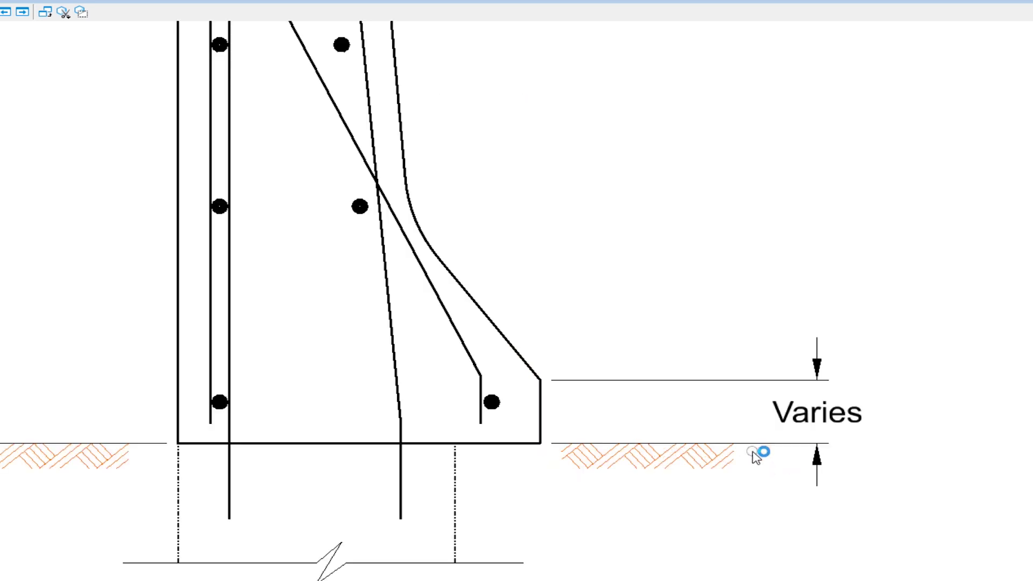
click(541, 412)
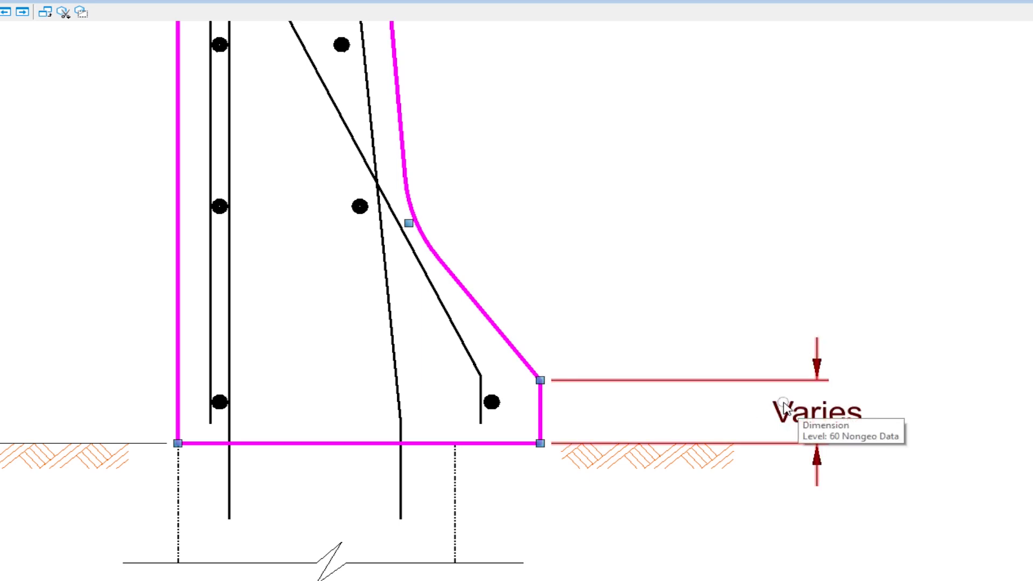
drag(540, 381, 540, 331)
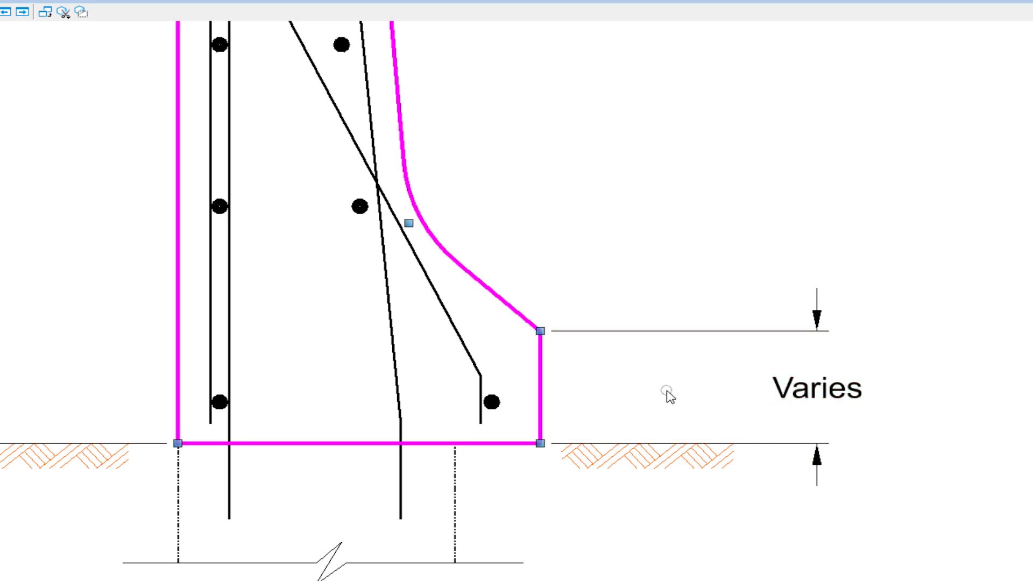
key(ctrl+z)
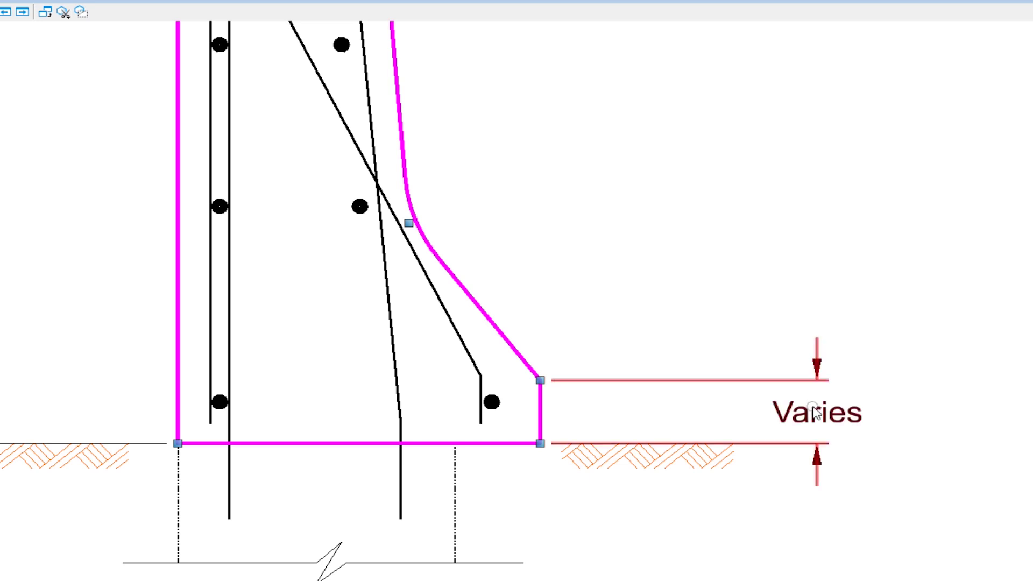
click(908, 388)
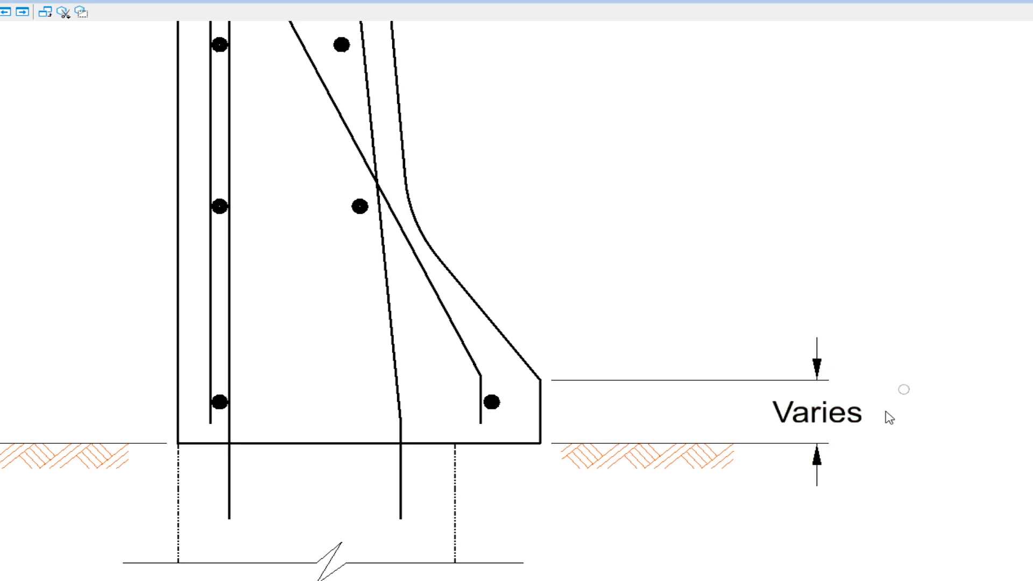
Replace the toe height dimension's Varies text with the measured-value placeholder * followed by (TYP).
double_click(816, 417)
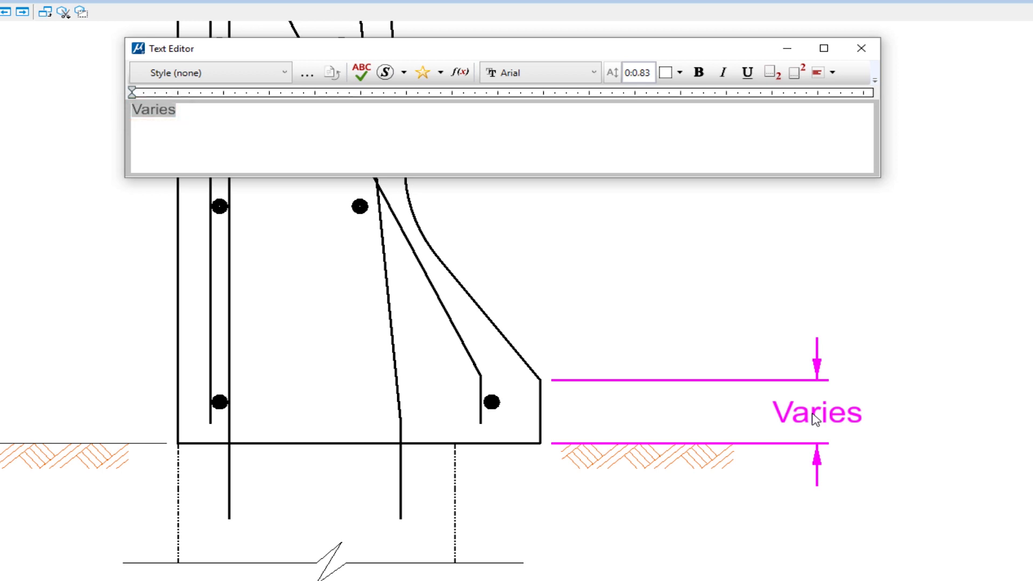
key(Delete)
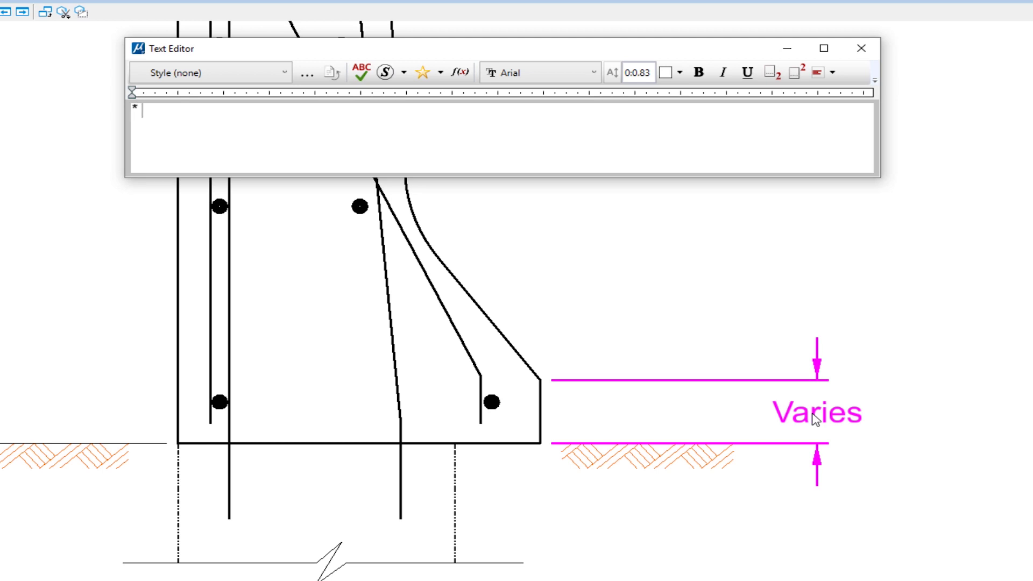
text(* (TYP)
click(701, 290)
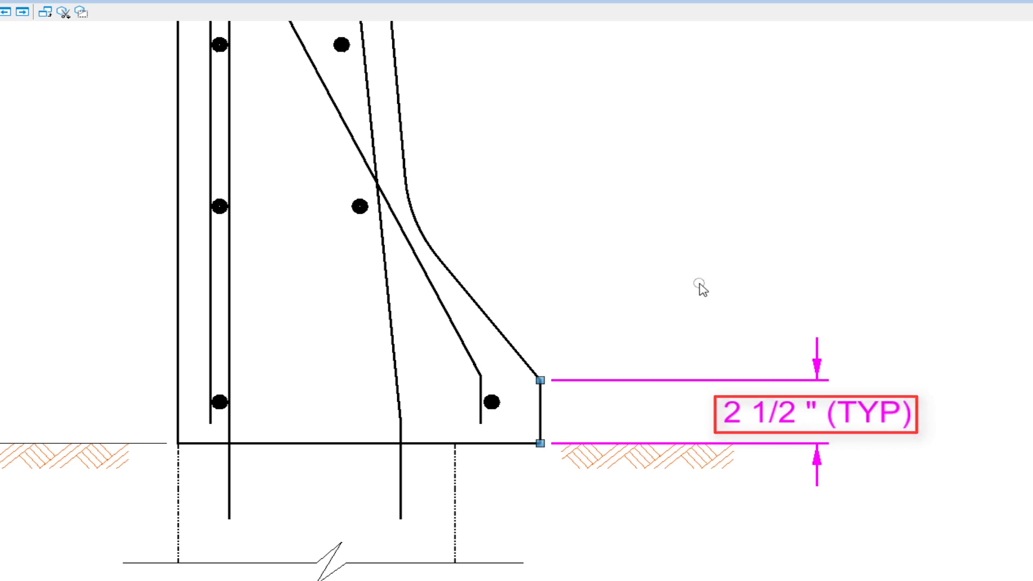
click(701, 288)
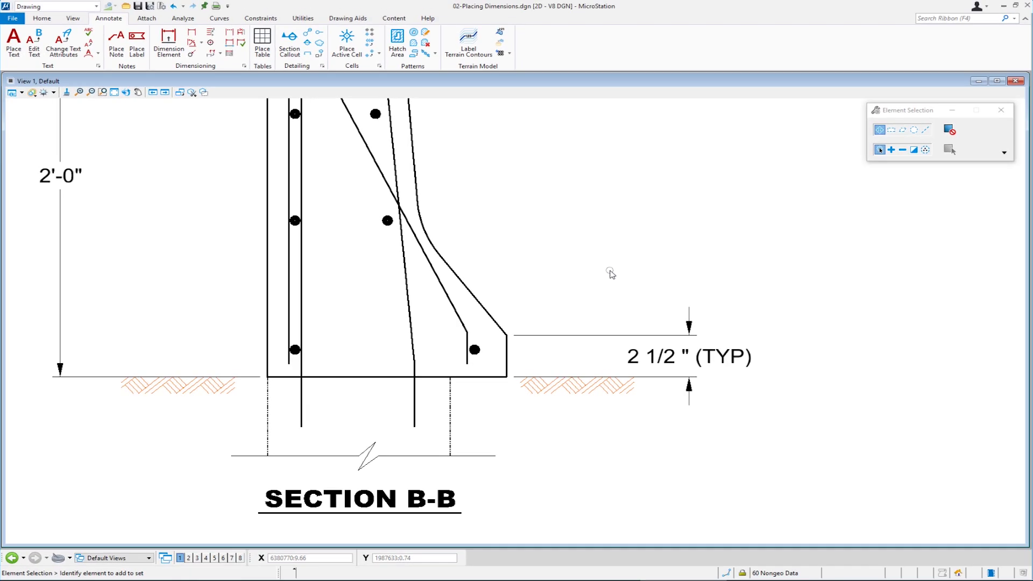
Preview Dimension Element on the concave curve of the wall's sloped face and on its top edge, placing neither dimension.
scroll(580, 248, down, 3)
mouse_move(579, 247)
middle_down()
mouse_move(537, 212)
mouse_move(504, 251)
middle_up()
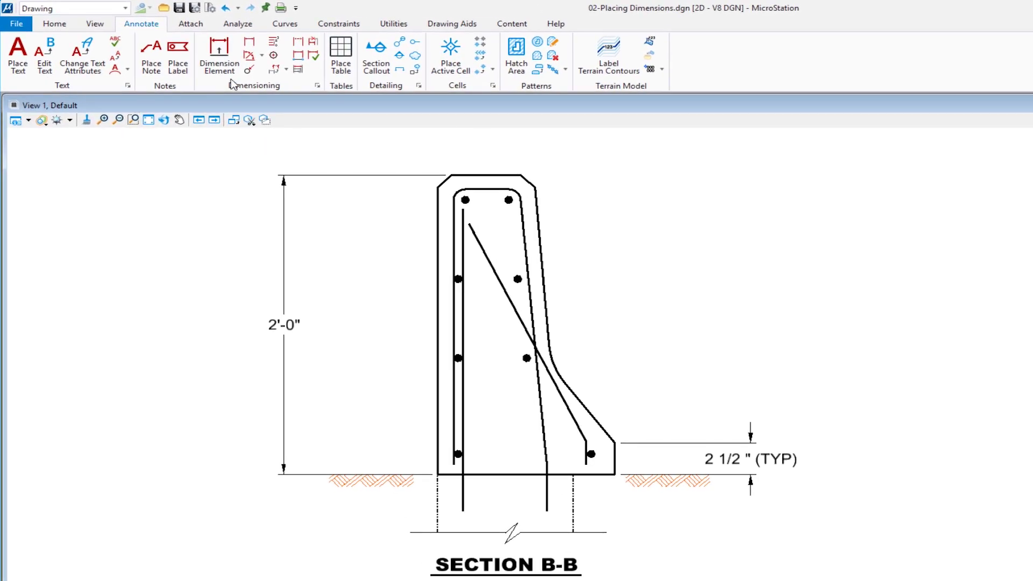
click(218, 60)
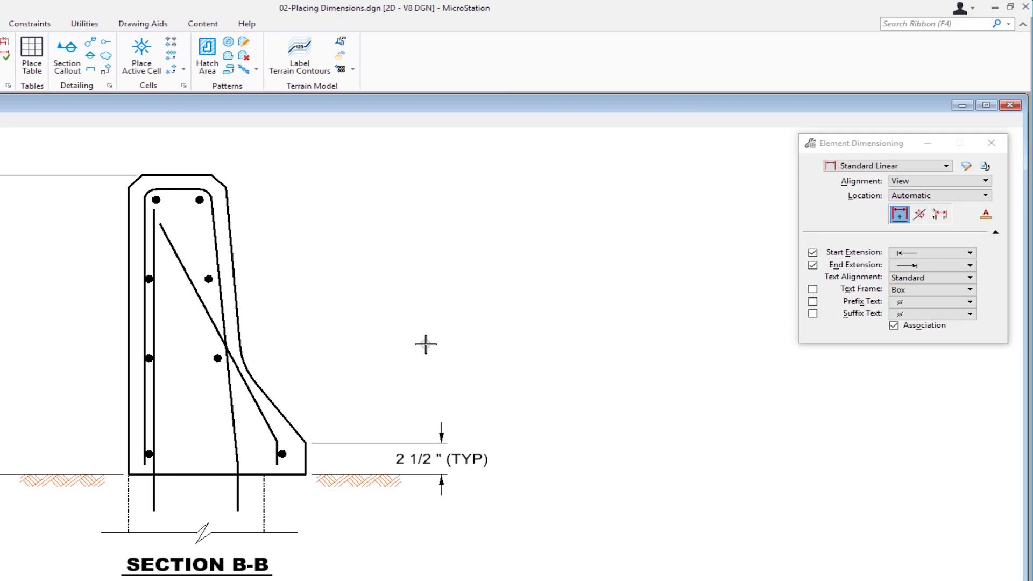
click(246, 372)
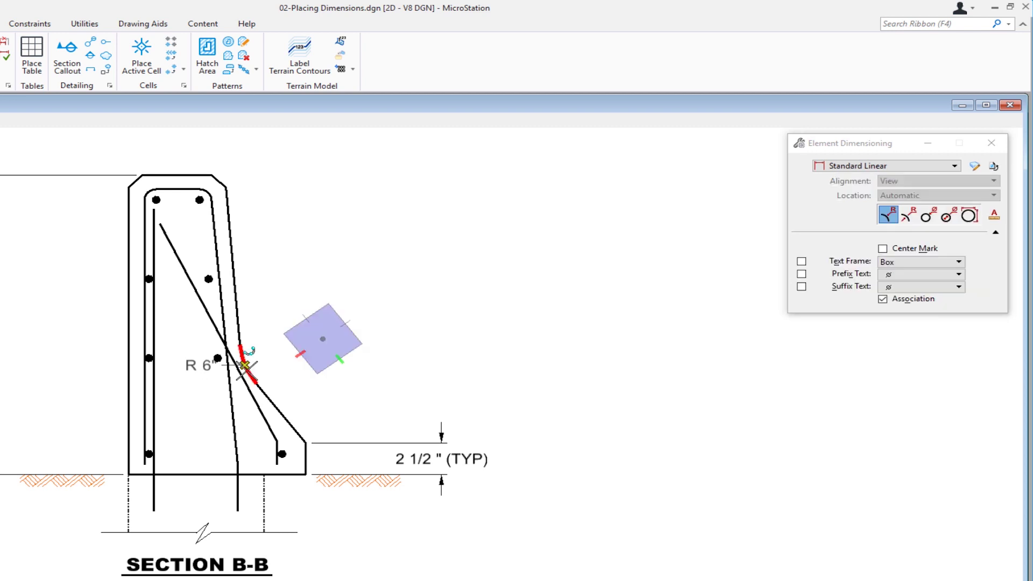
right_click(276, 356)
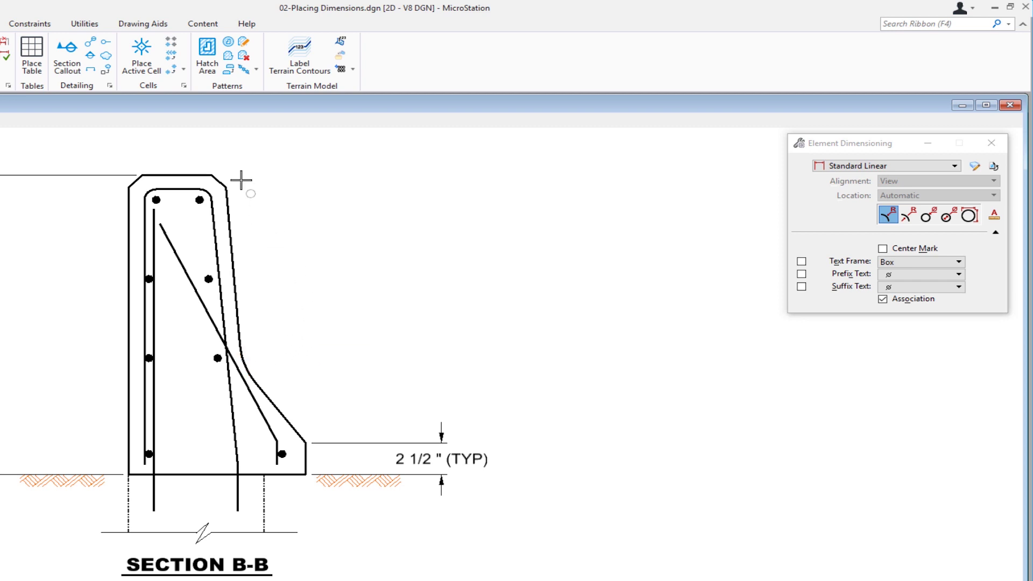
middle_drag(209, 224, 203, 301)
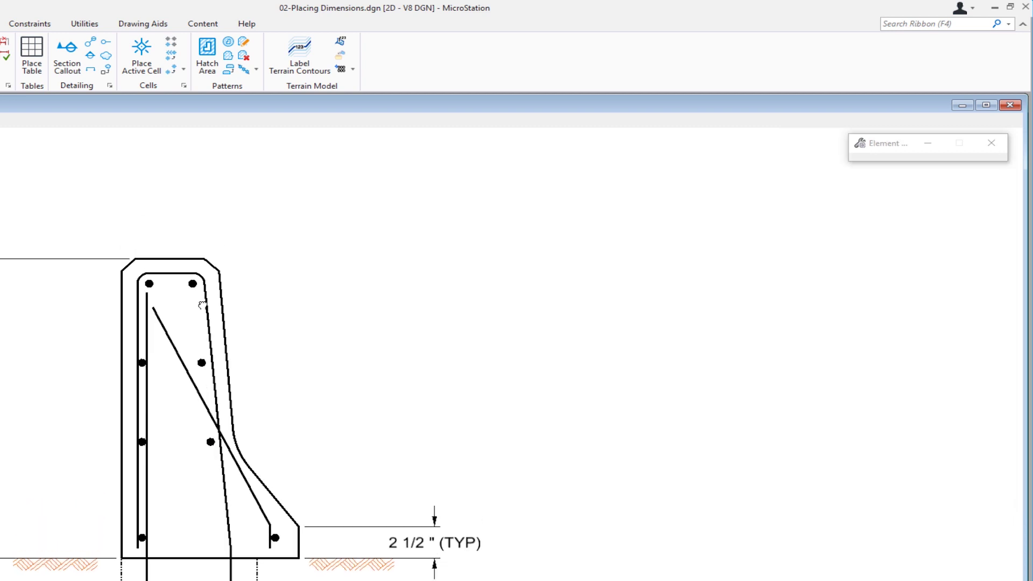
click(177, 259)
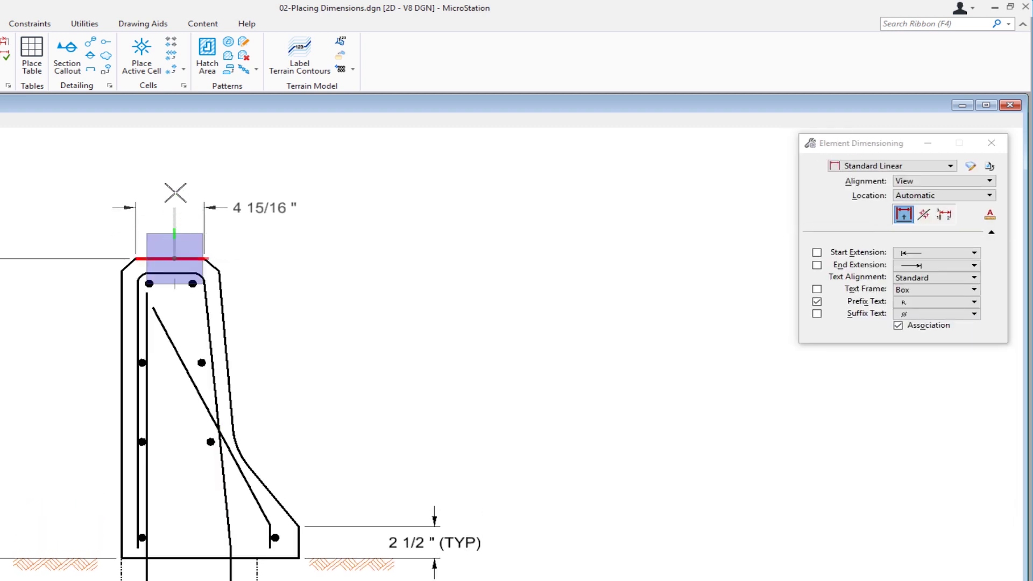
right_click(160, 217)
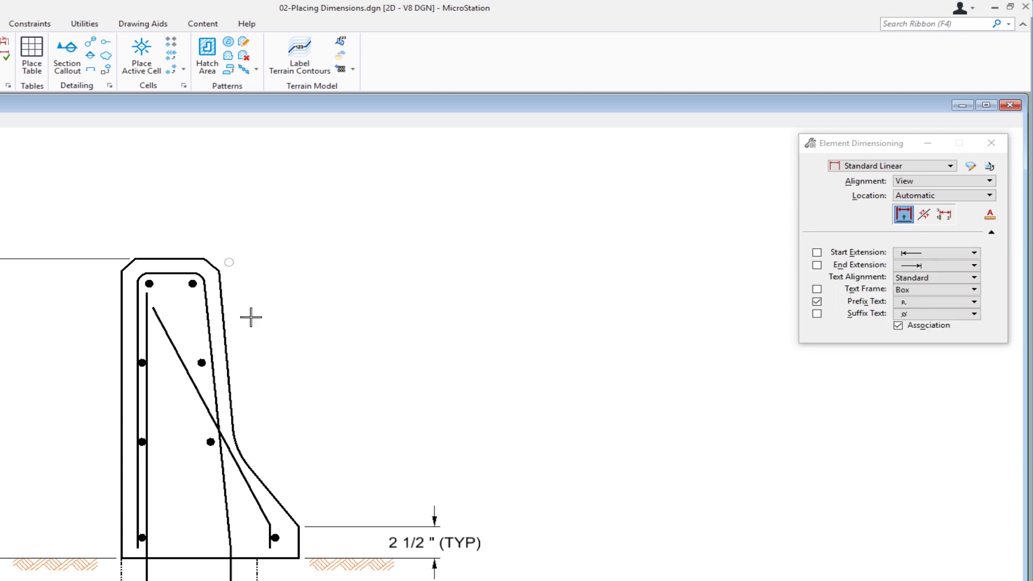
Dimension the radius of the concave curve on the wall's sloped face, placing the label right of the wall.
click(243, 454)
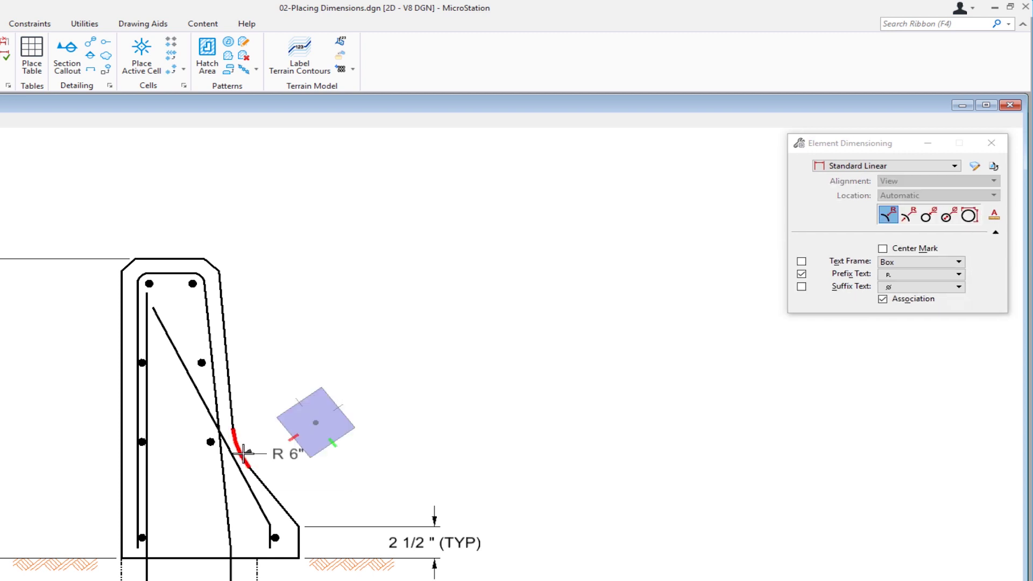
click(271, 433)
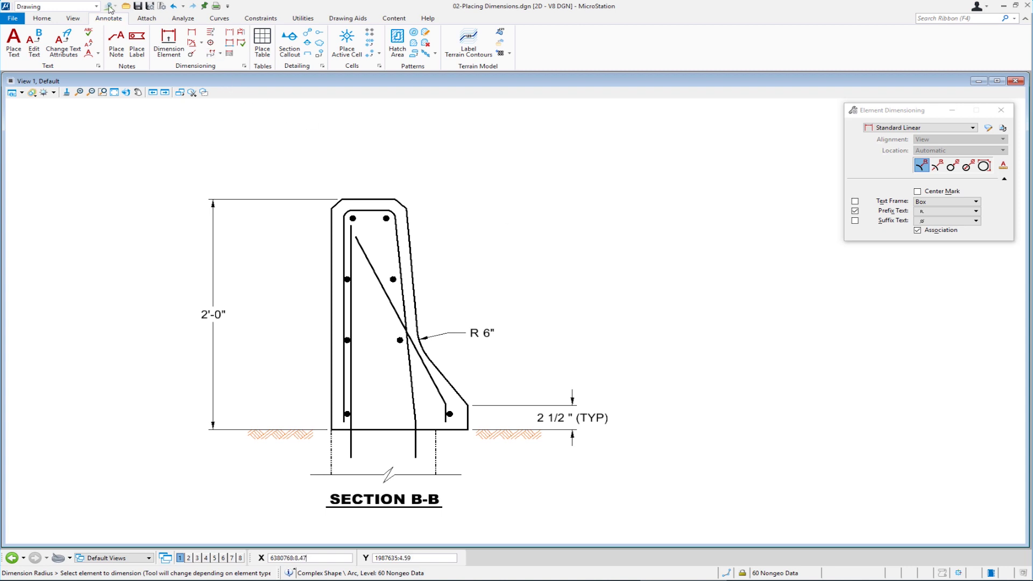
Open the drawing 03-Placing and Editing Cells.dgn from the DGN Examples folder.
click(130, 6)
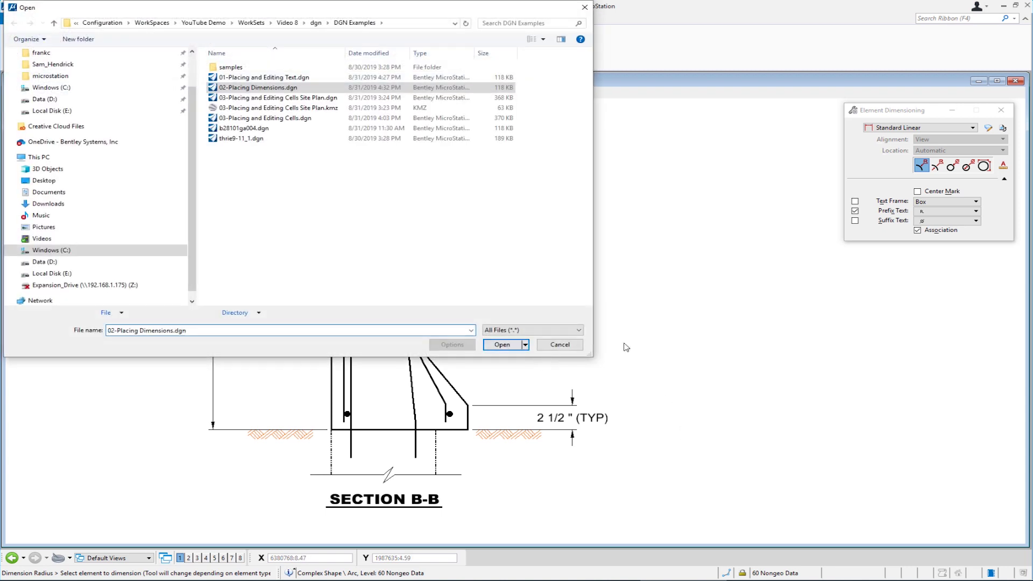
double_click(278, 99)
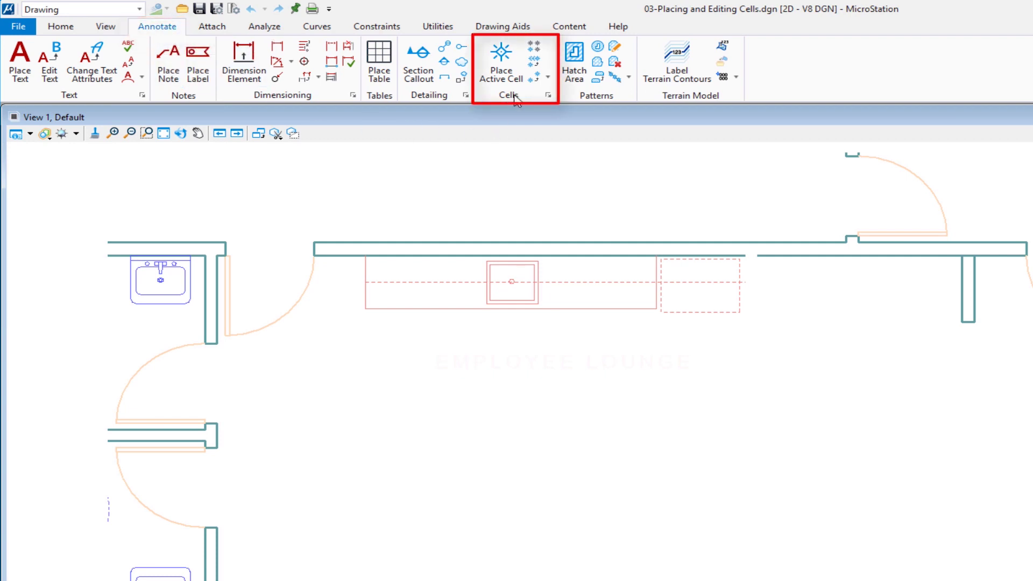
Start Place Active Cell and examine the chair, dining and bed cells in the furnitur2.cel cell library.
click(508, 70)
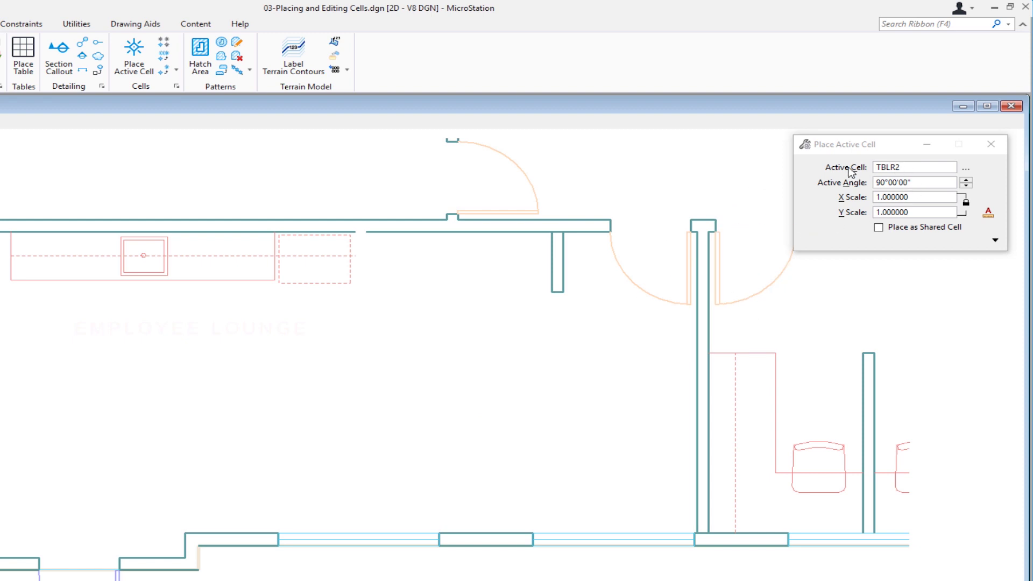
click(966, 169)
drag(396, 241, 542, 172)
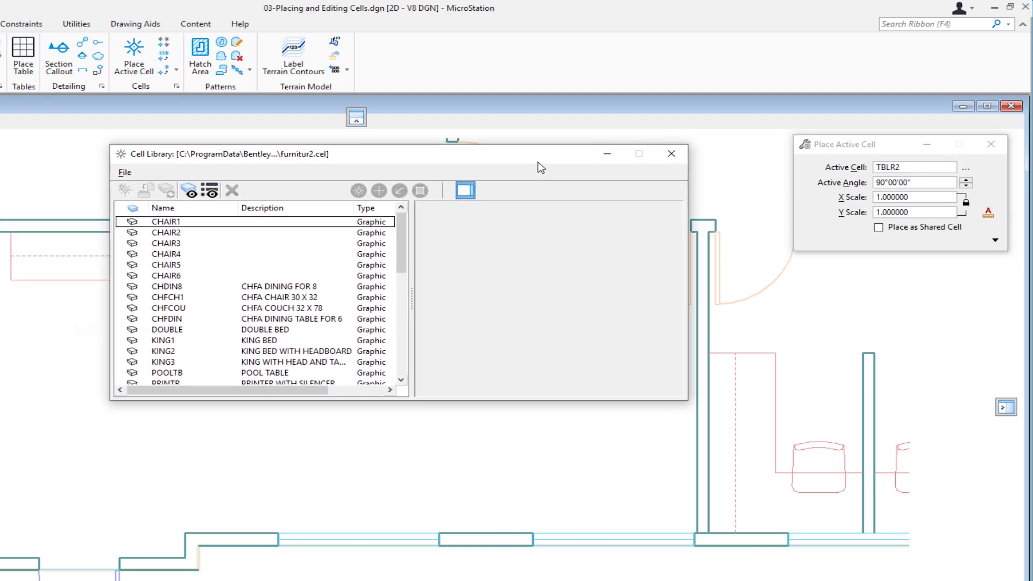
click(165, 233)
click(167, 265)
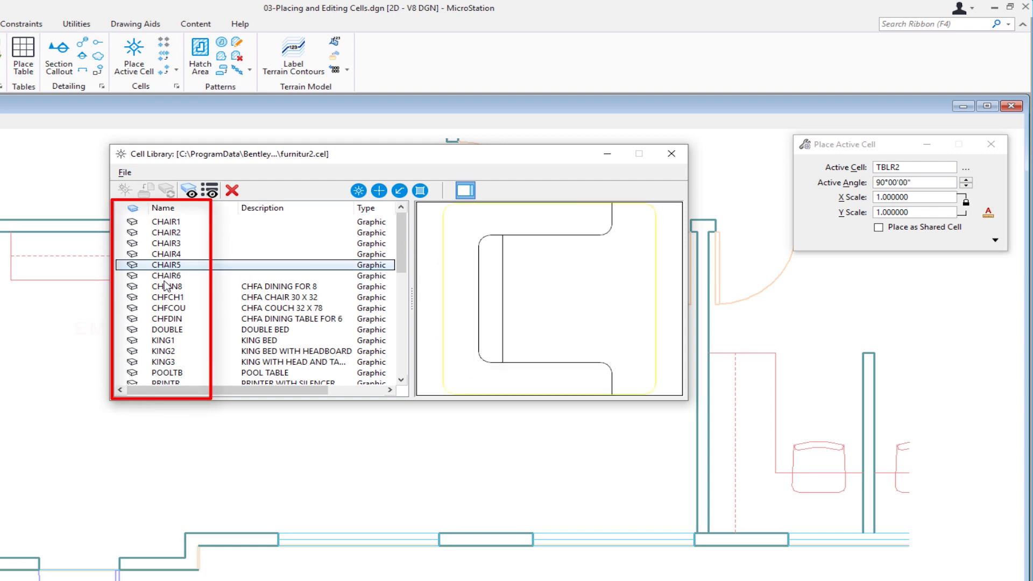
click(166, 286)
click(167, 297)
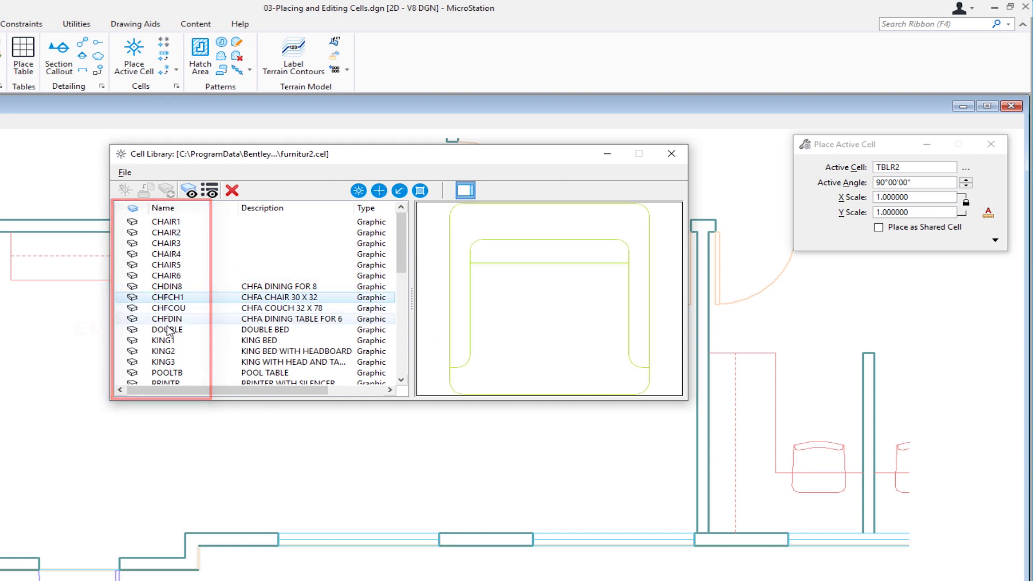
click(168, 329)
click(164, 341)
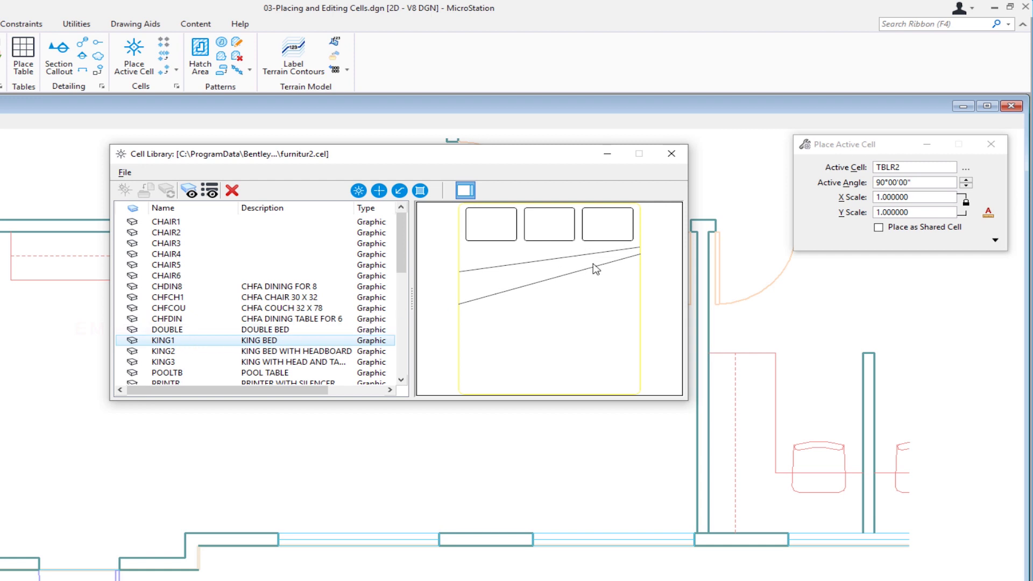
click(673, 156)
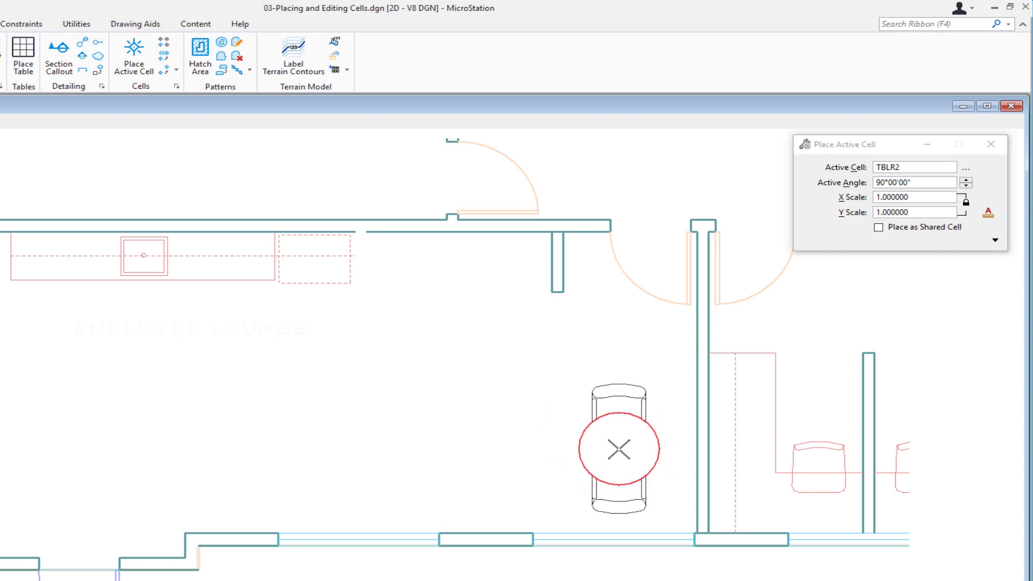
Place three TBLR2 table cells at a 90° active angle in an evenly spaced horizontal row in the employee lounge.
click(619, 450)
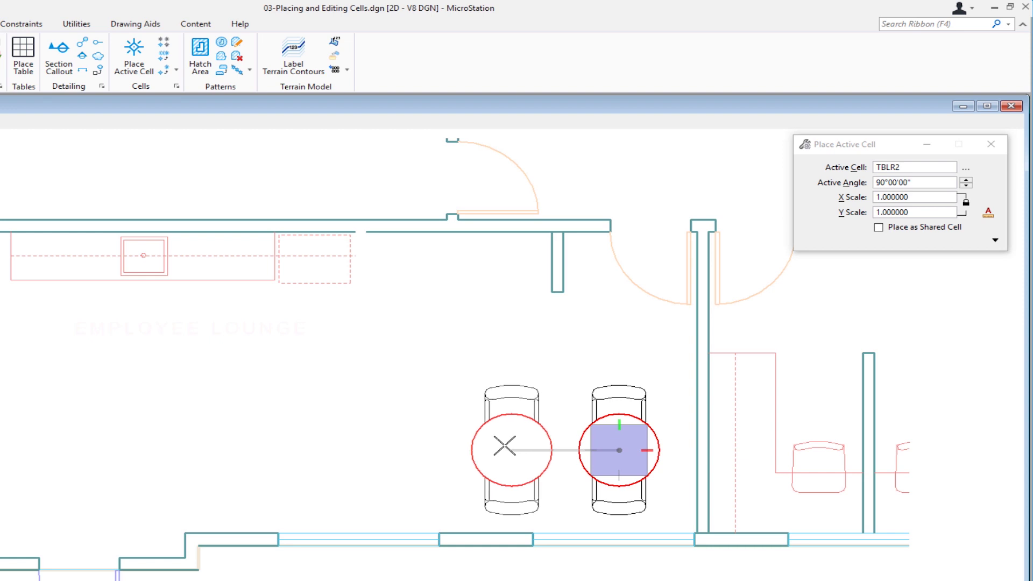
click(512, 450)
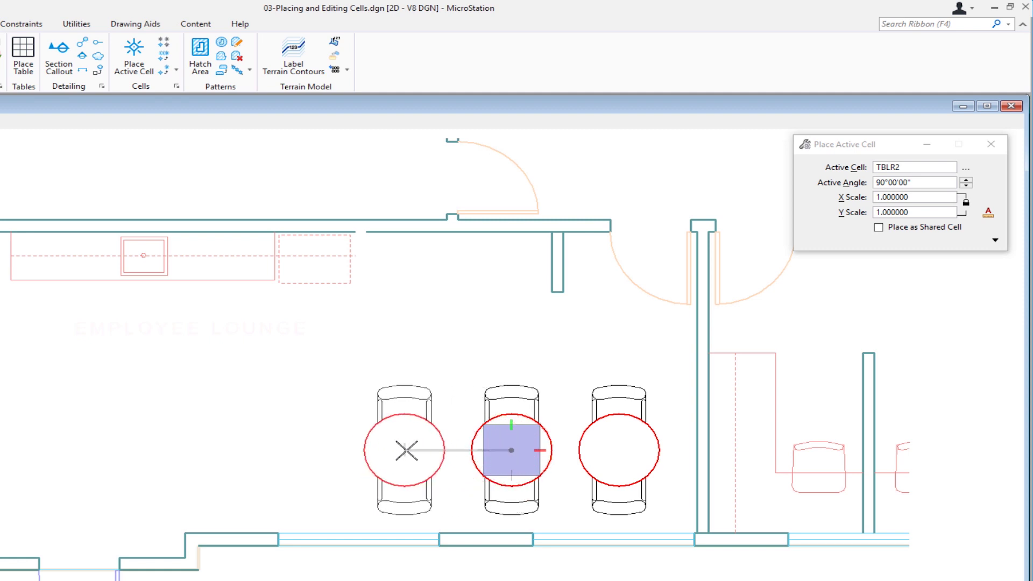
click(406, 450)
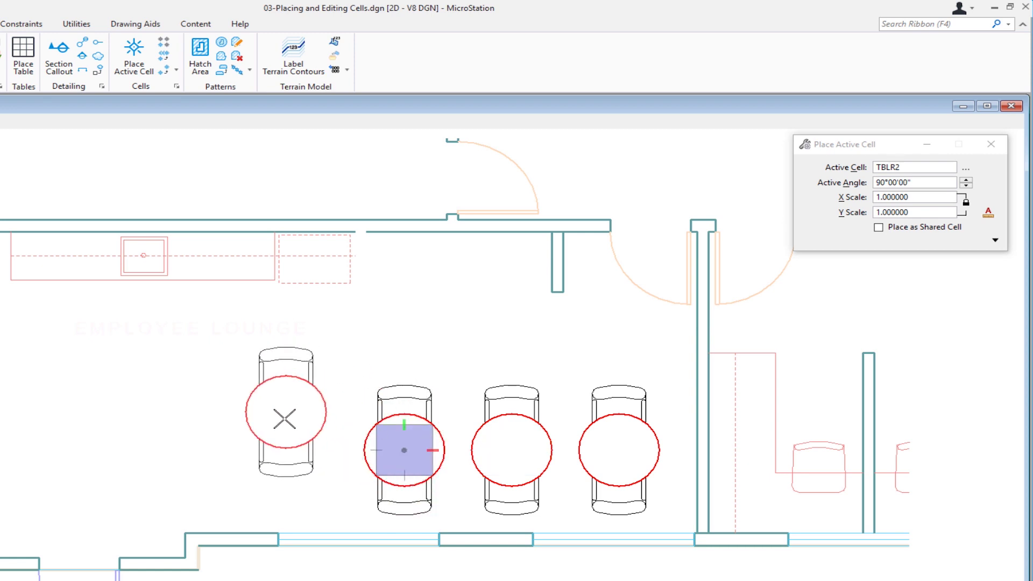
Try to change the leftmost table cell to color 31 and weight 1 with Change Attributes.
key(Escape)
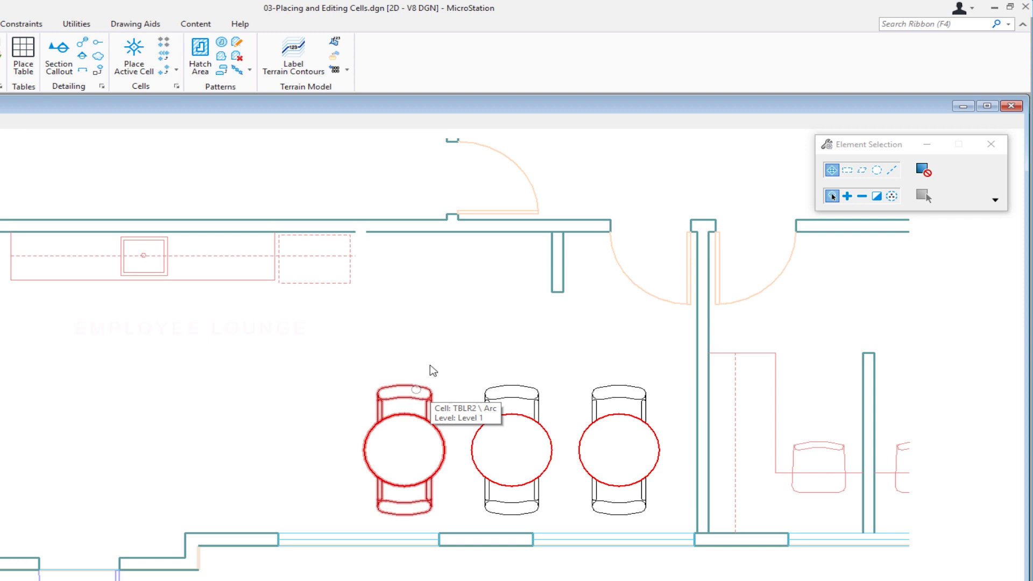
key(space)
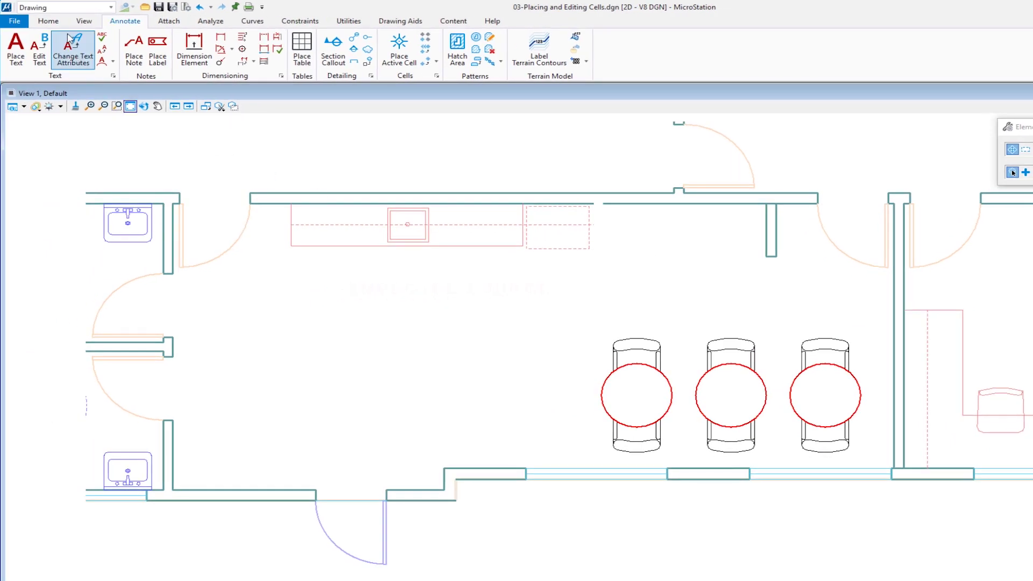
click(48, 21)
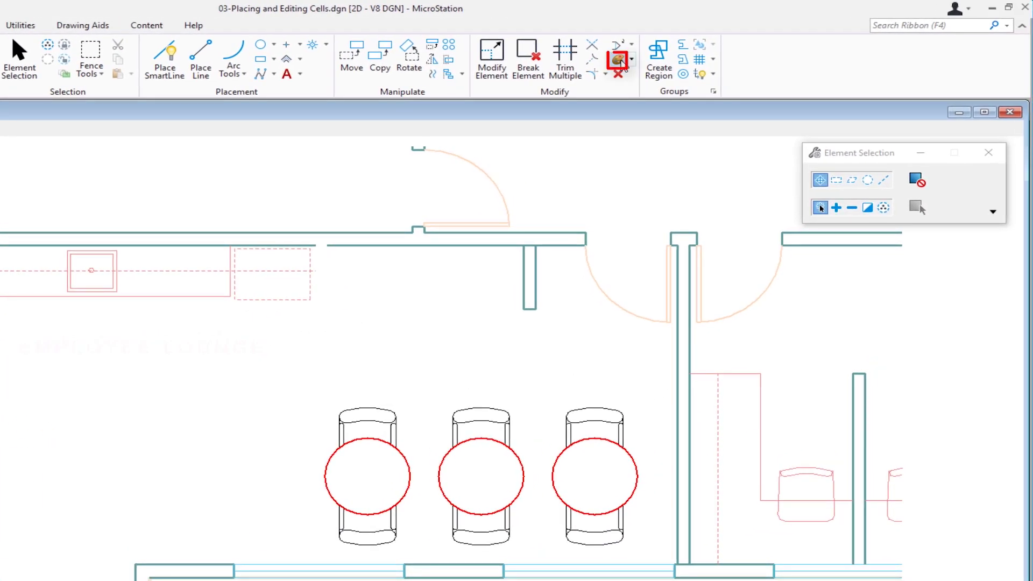
click(620, 60)
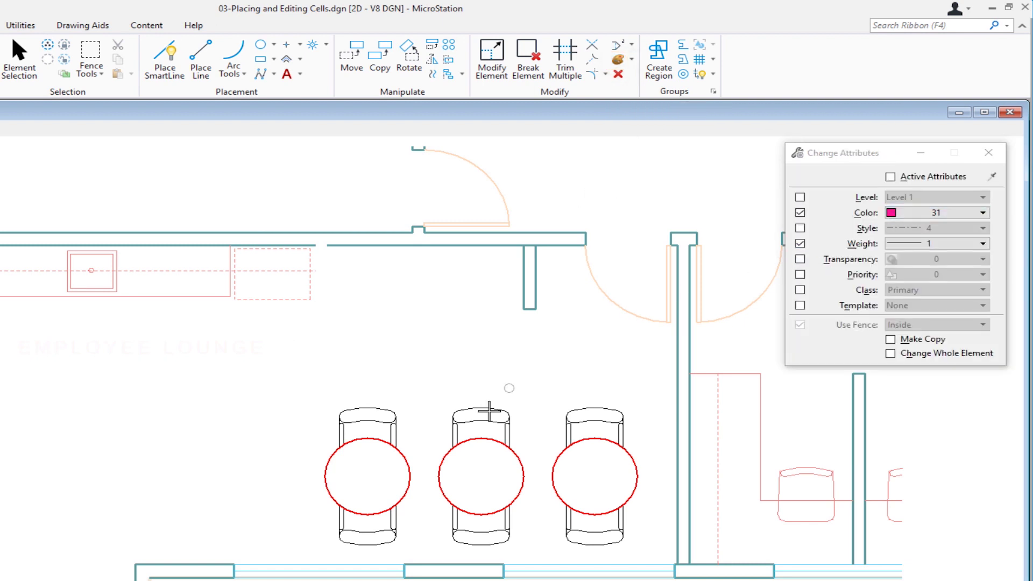
click(399, 397)
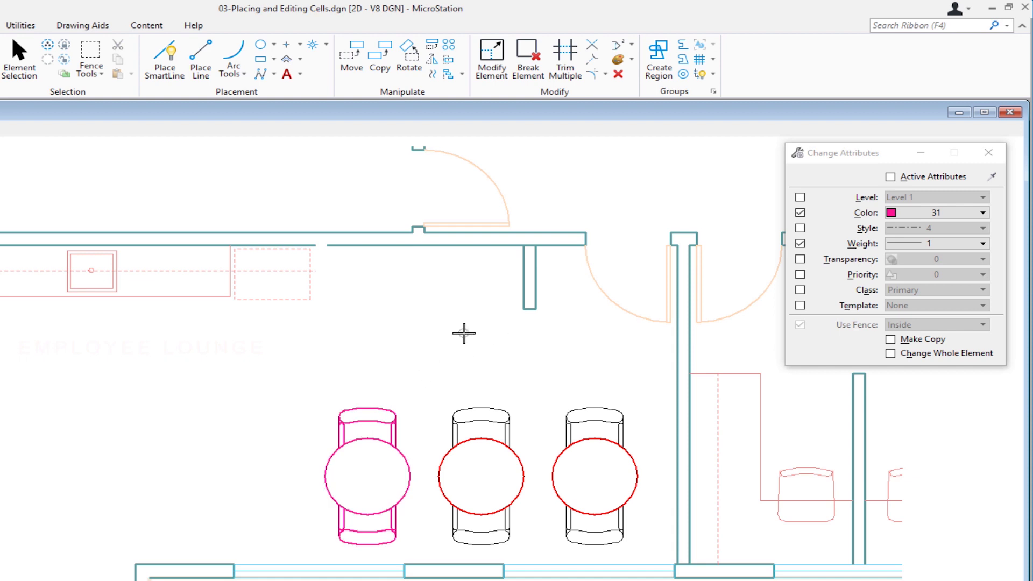
right_click(464, 334)
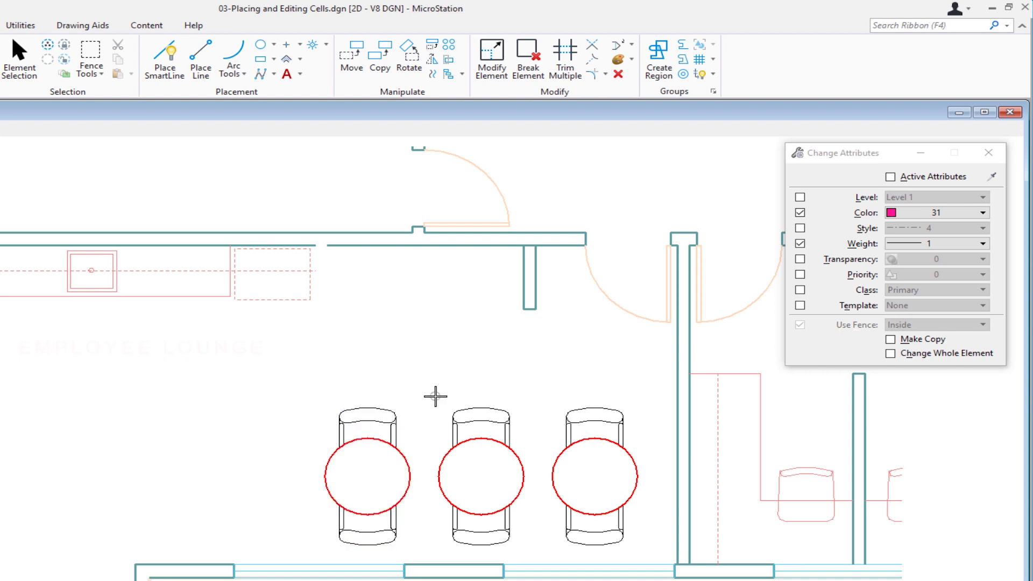
Drop the leftmost table cell into its individual elements using Drop Element with Complex and Line Strings/Shapes enabled.
scroll(415, 496, up, 2)
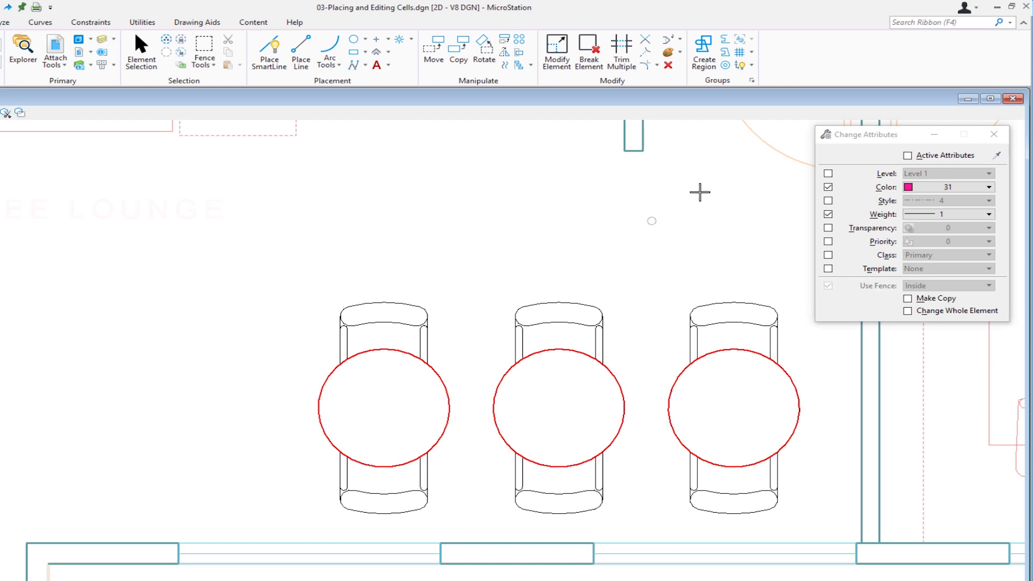
click(742, 66)
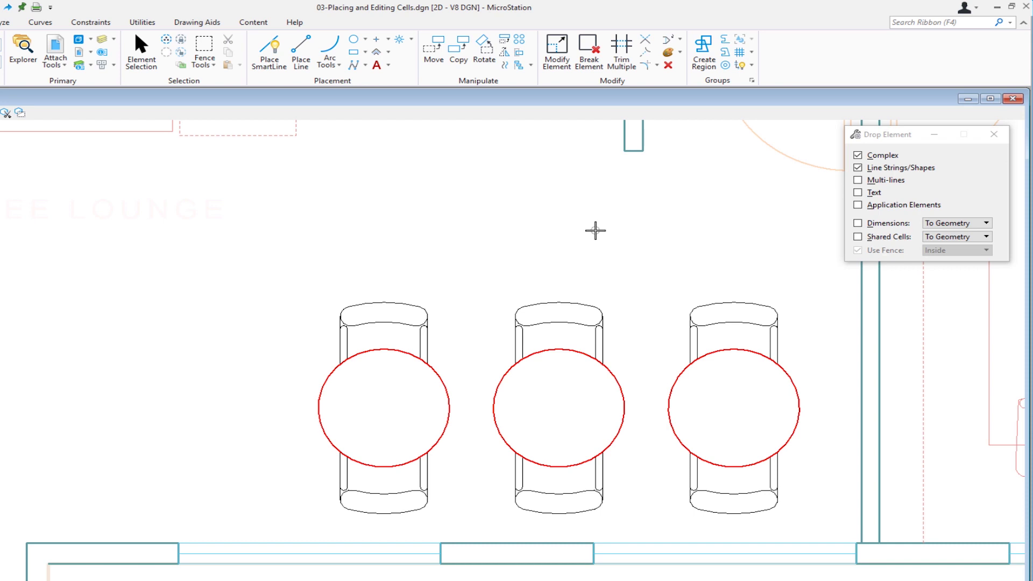
click(413, 324)
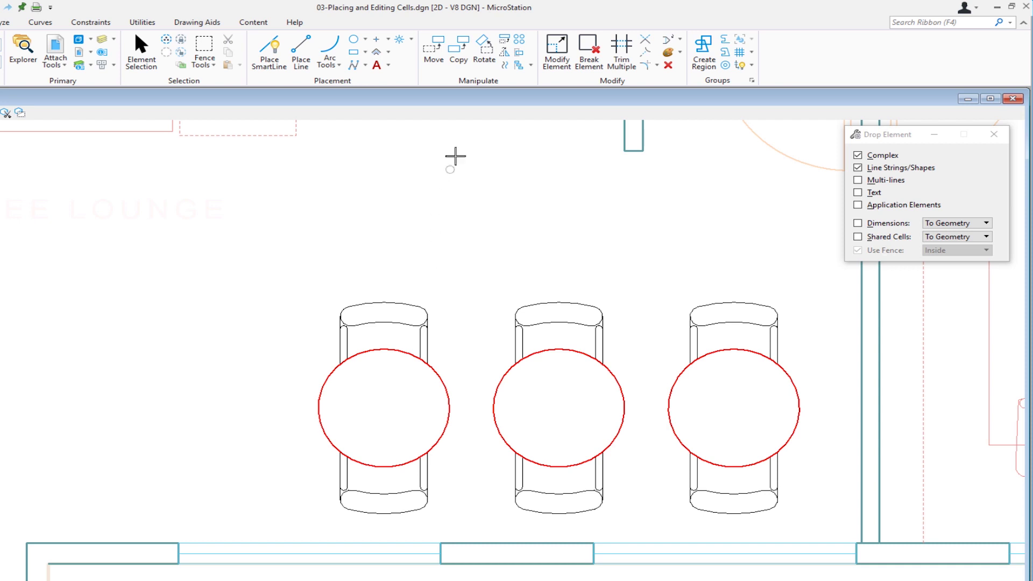
Rotate one copy of the leftmost table's upper chair by the 90° active angle about the center of its round table.
click(483, 59)
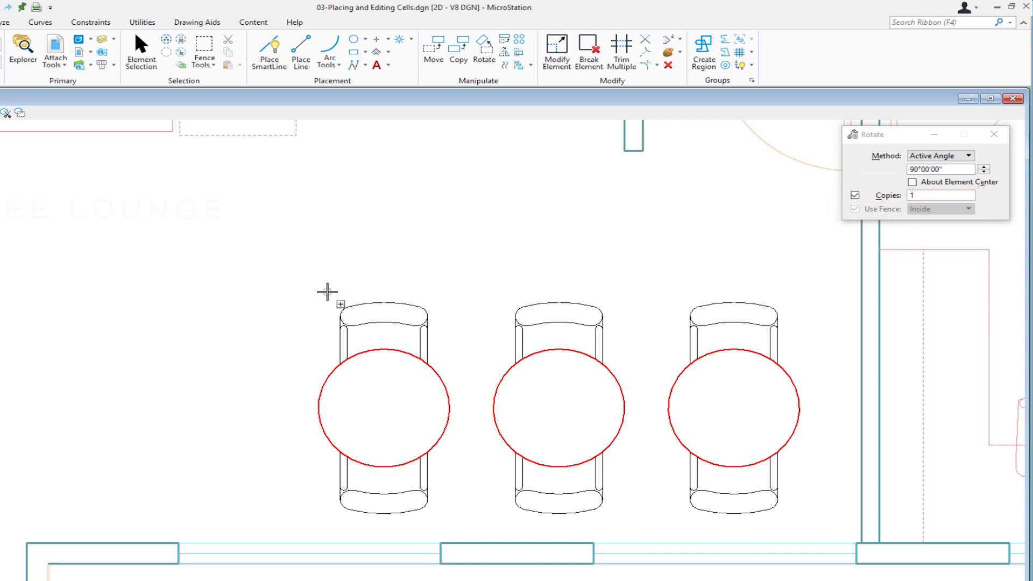
drag(364, 327, 459, 381)
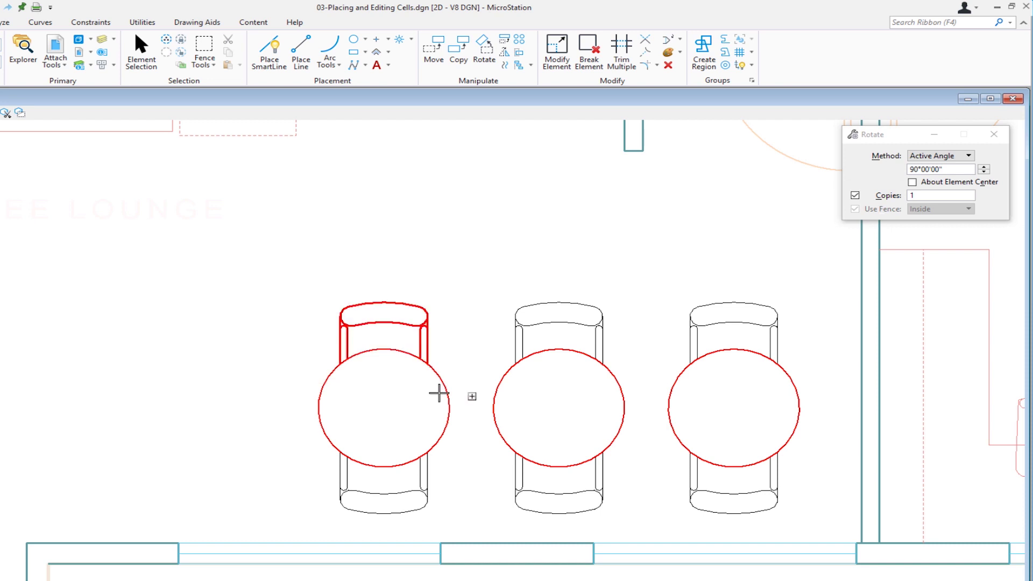
click(384, 408)
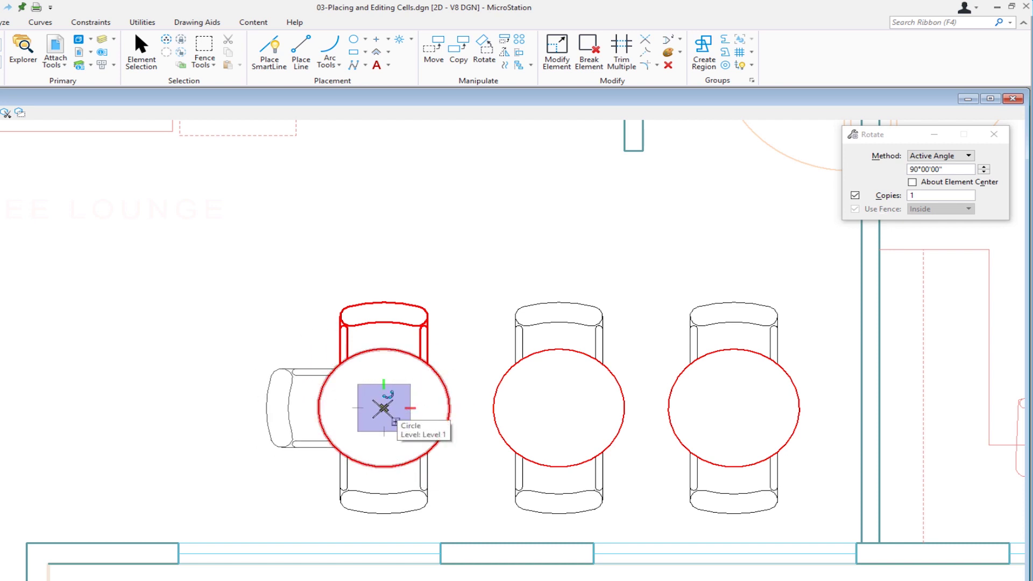
click(384, 408)
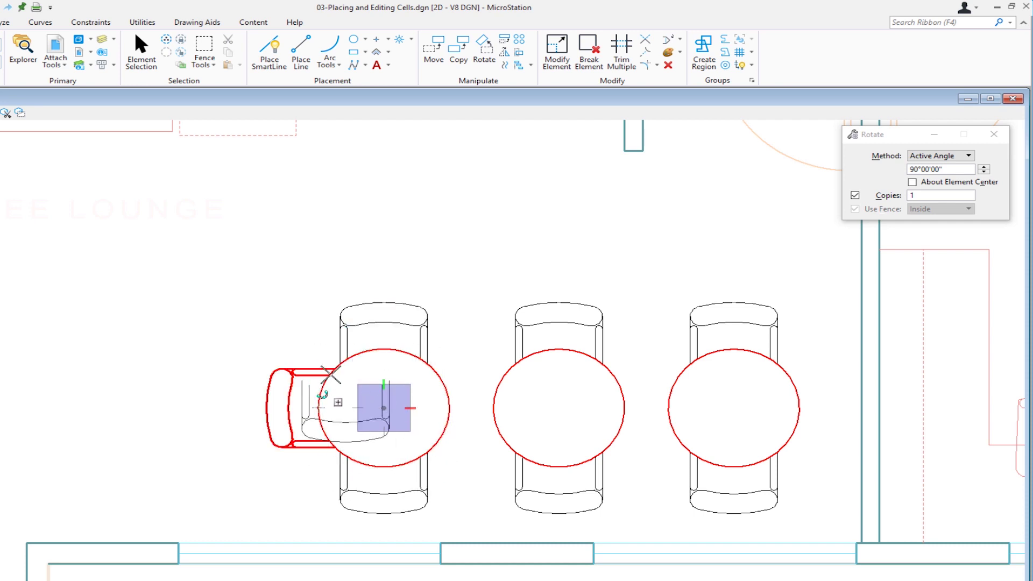
right_click(364, 397)
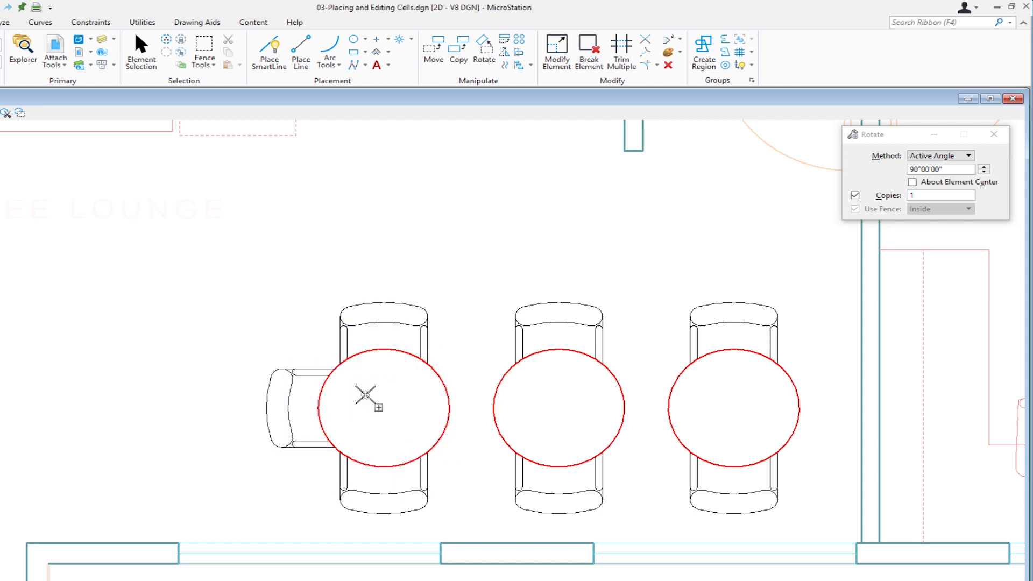